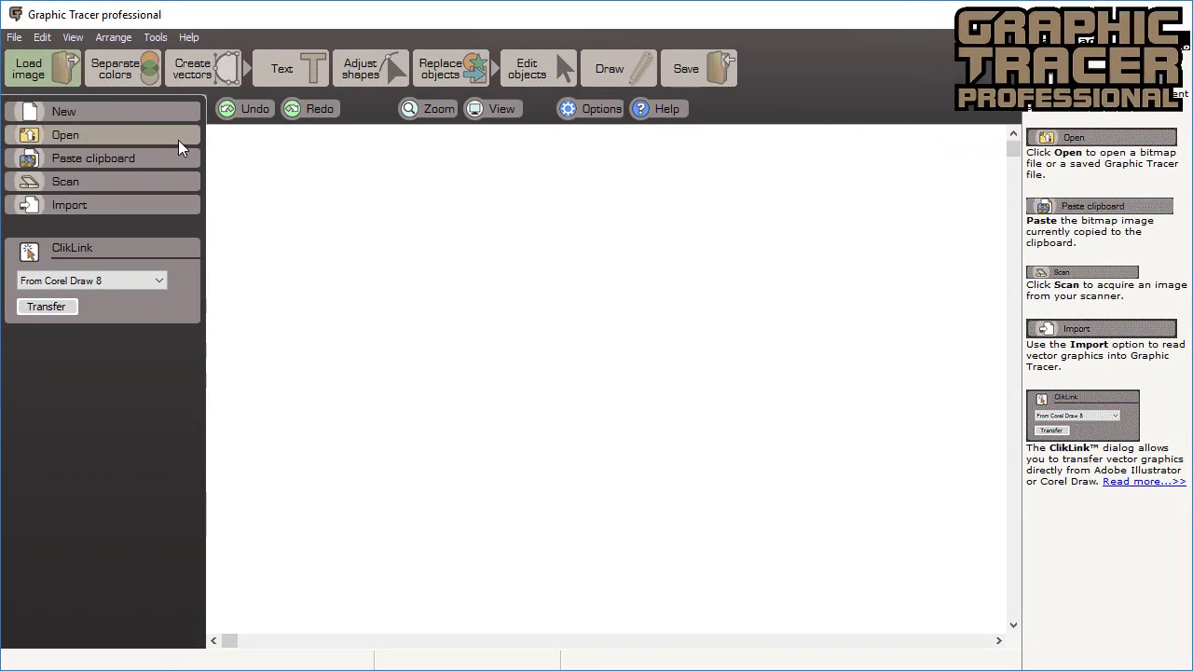
- Open Running-photo.jpg as the logo image to trace
{"action": "left_click", "coordinate": [178, 140]}
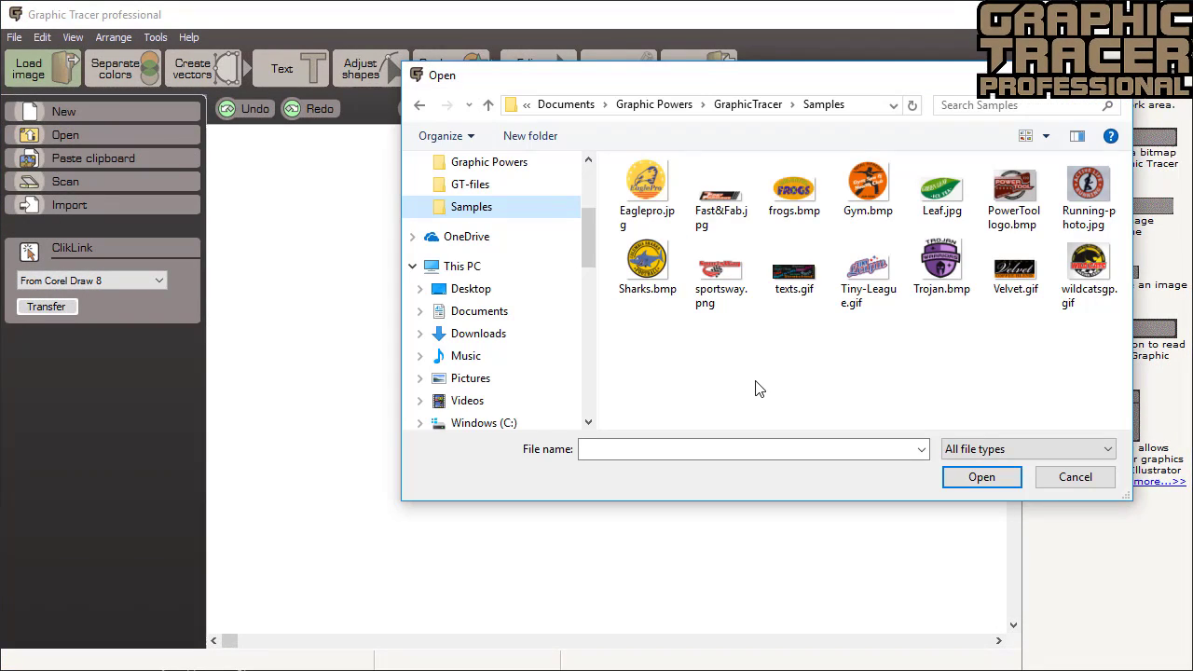
{"action": "left_click", "coordinate": [1081, 184]}
{"action": "double_click", "coordinate": [1080, 185]}
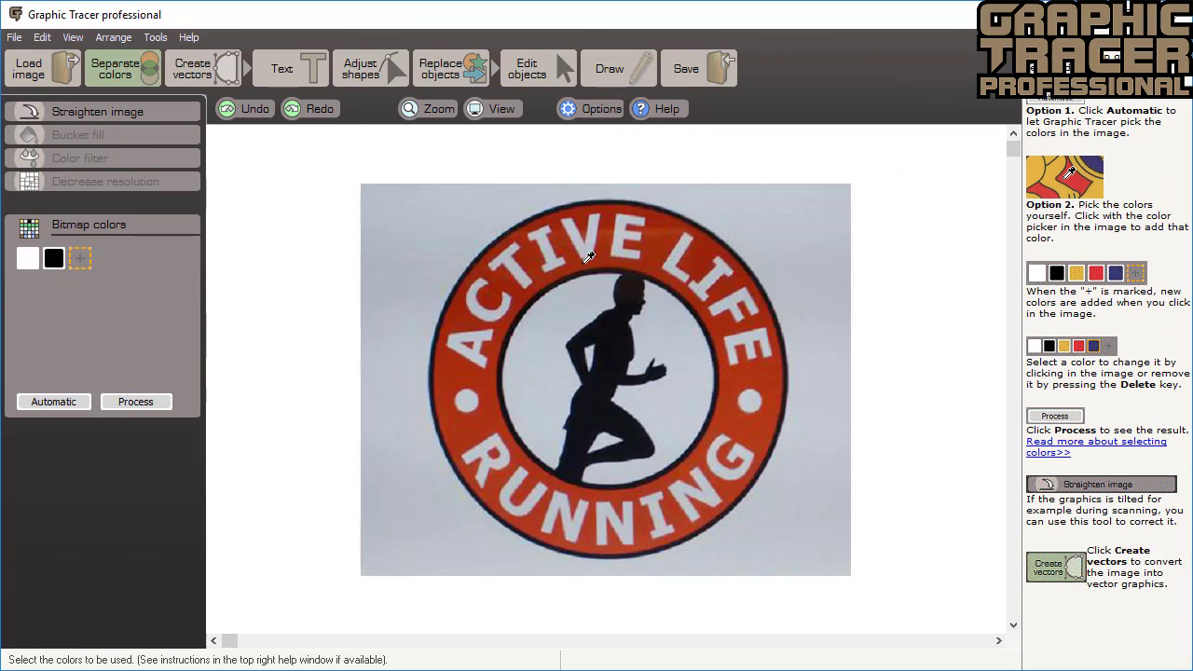
- Add the ring's red as a colour, redefine white as the light grey background, and process the separation
{"action": "scroll", "coordinate": [612, 372], "scroll_direction": "up", "scroll_amount": 1}
{"action": "scroll", "coordinate": [611, 372], "scroll_direction": "up", "scroll_amount": 2}
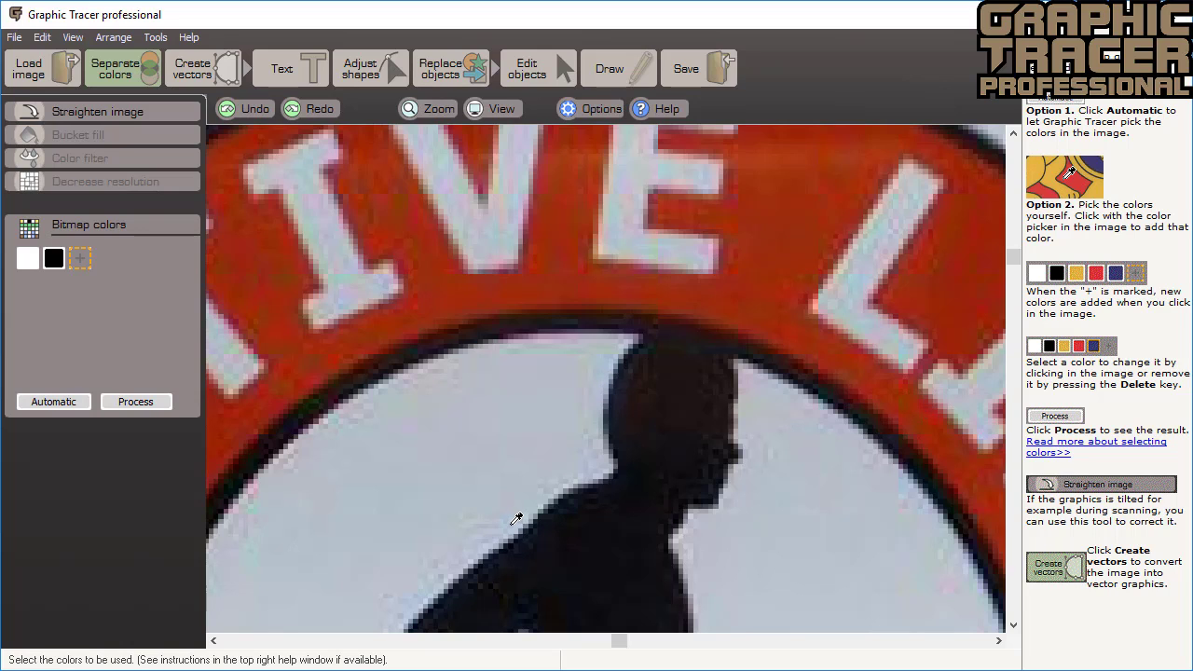
{"action": "scroll", "coordinate": [515, 514], "scroll_direction": "down", "scroll_amount": 3}
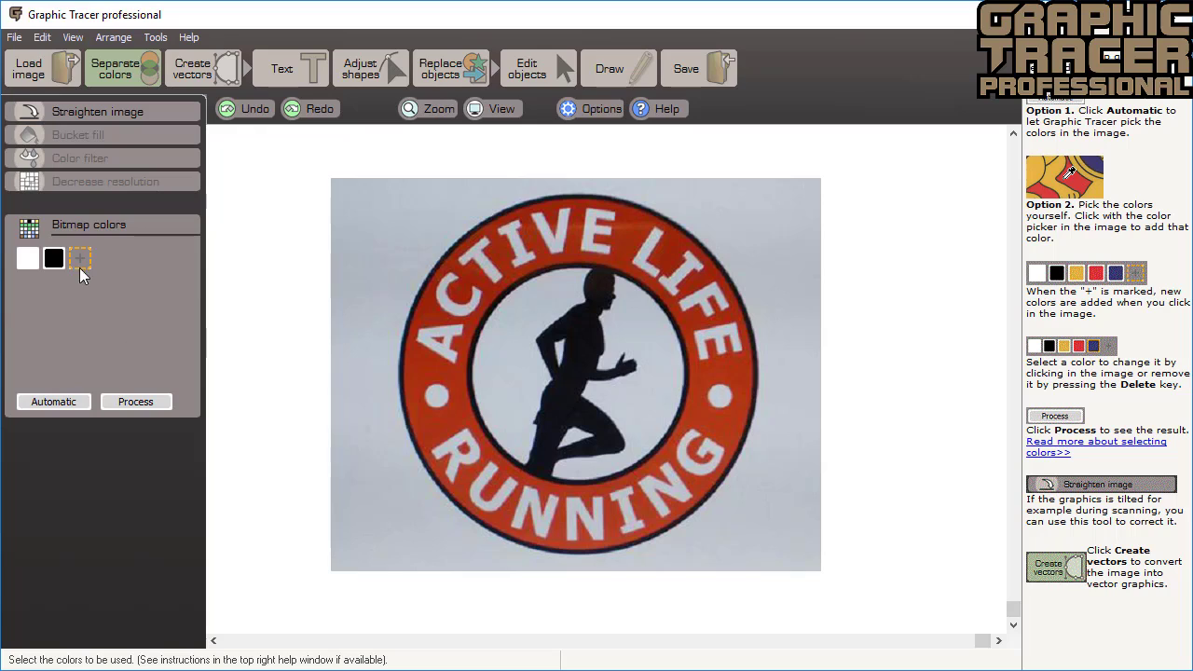
{"action": "left_click", "coordinate": [462, 417]}
{"action": "left_click", "coordinate": [30, 261]}
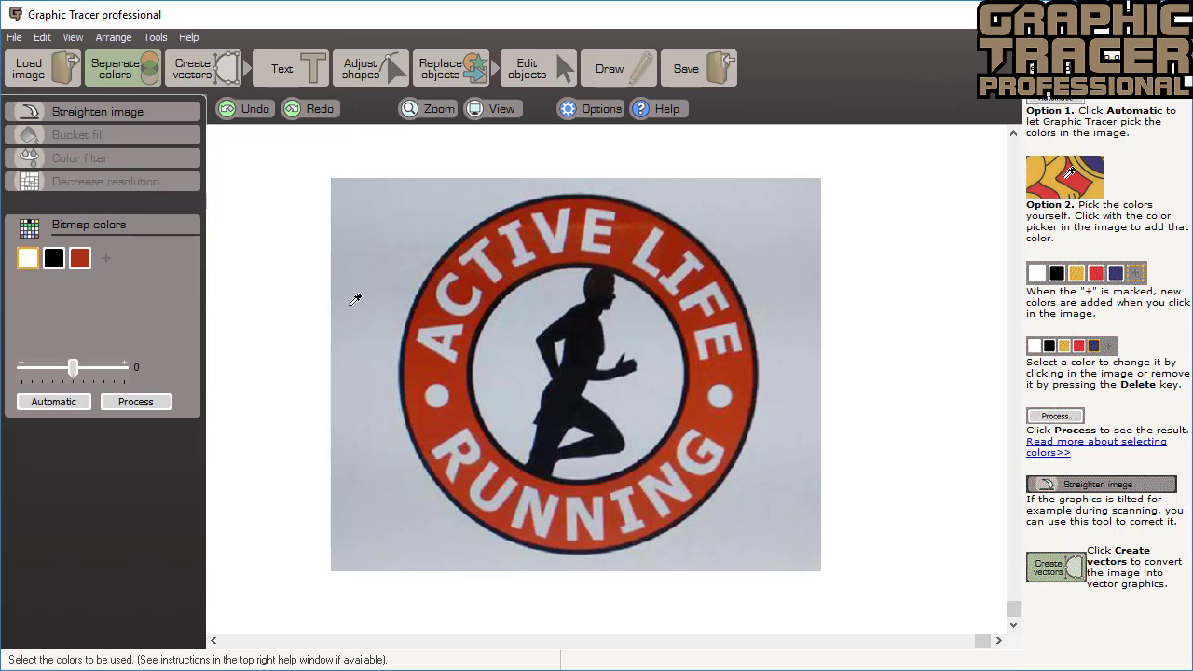
{"action": "left_click", "coordinate": [385, 277]}
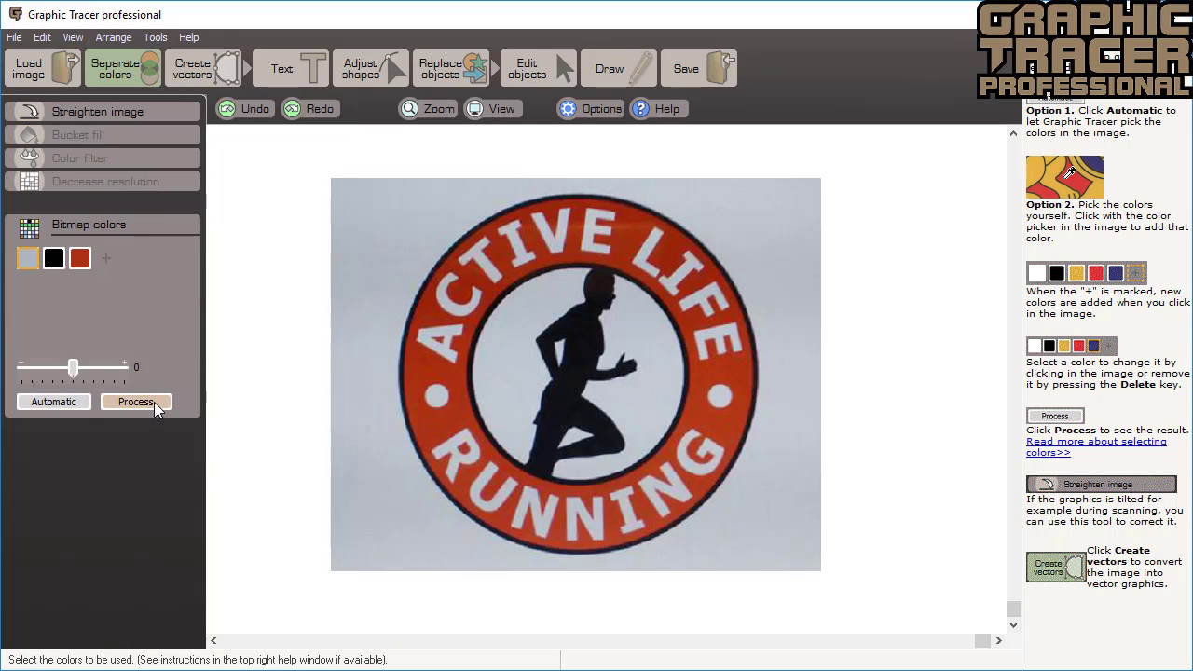
{"action": "left_click", "coordinate": [136, 401]}
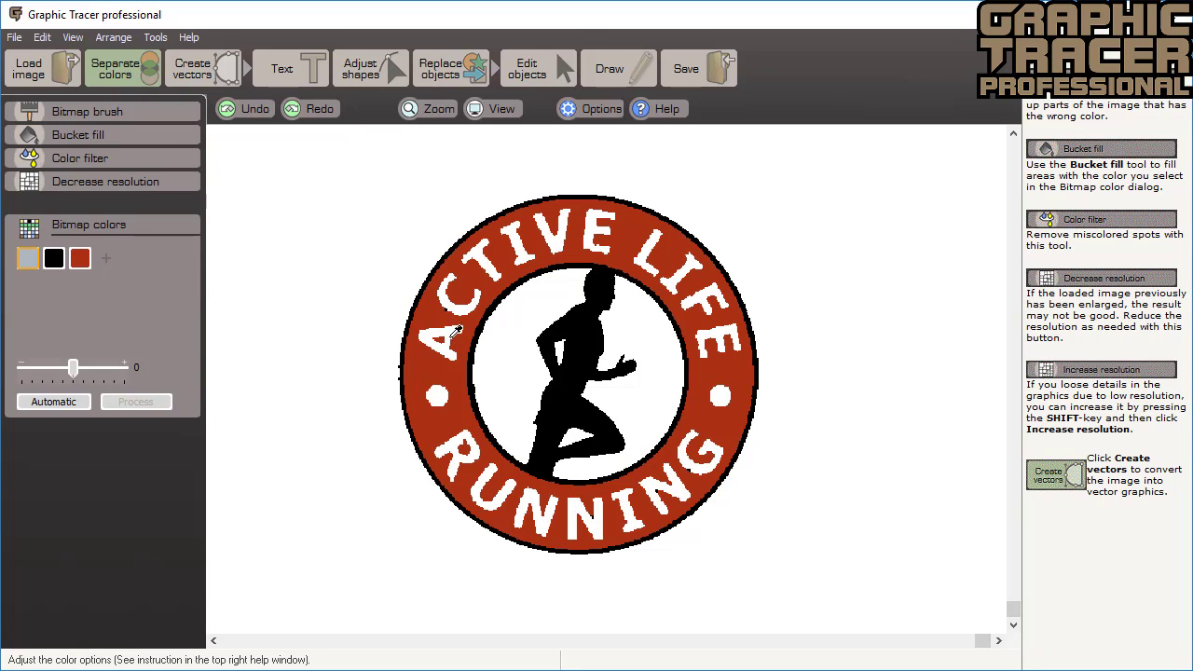
- With the colour filter, remove the black speck beside the C and stray spots around NING
{"action": "scroll", "coordinate": [453, 330], "scroll_direction": "up", "scroll_amount": 3}
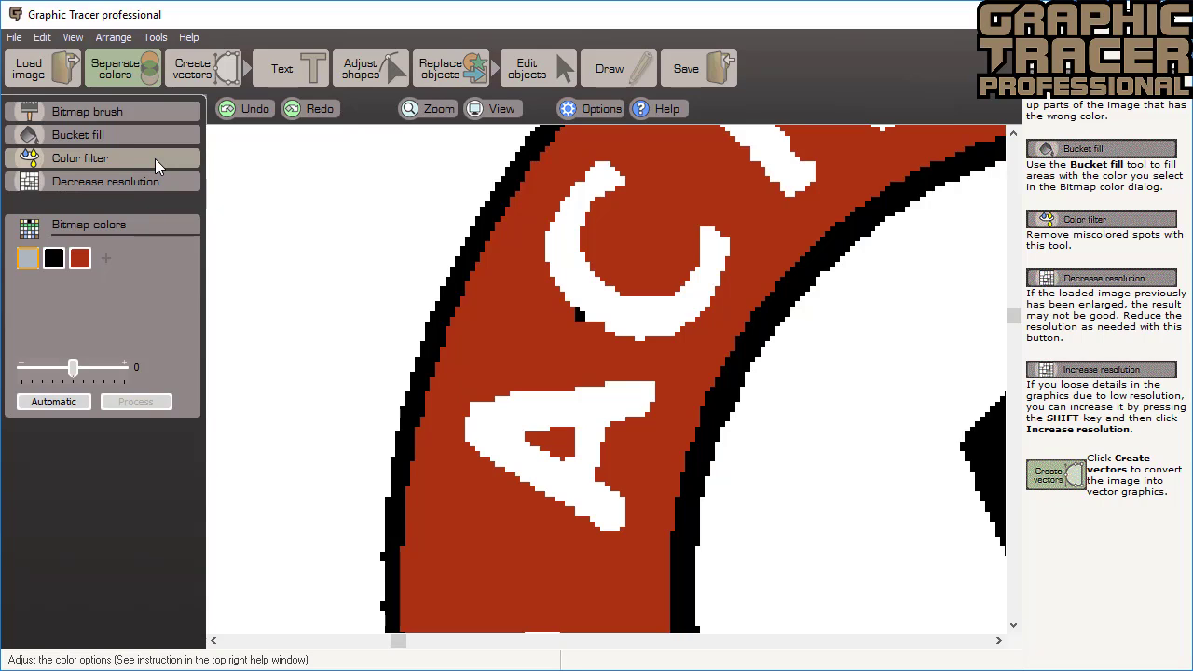
{"action": "left_click", "coordinate": [155, 159]}
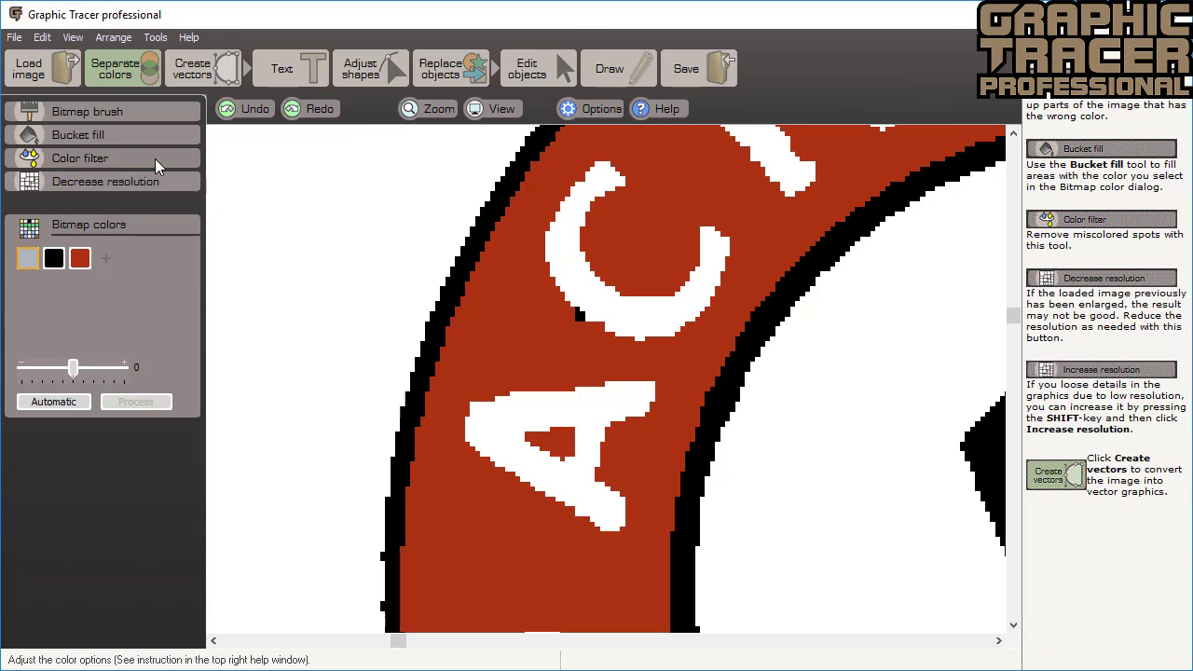
{"action": "left_click", "coordinate": [579, 315]}
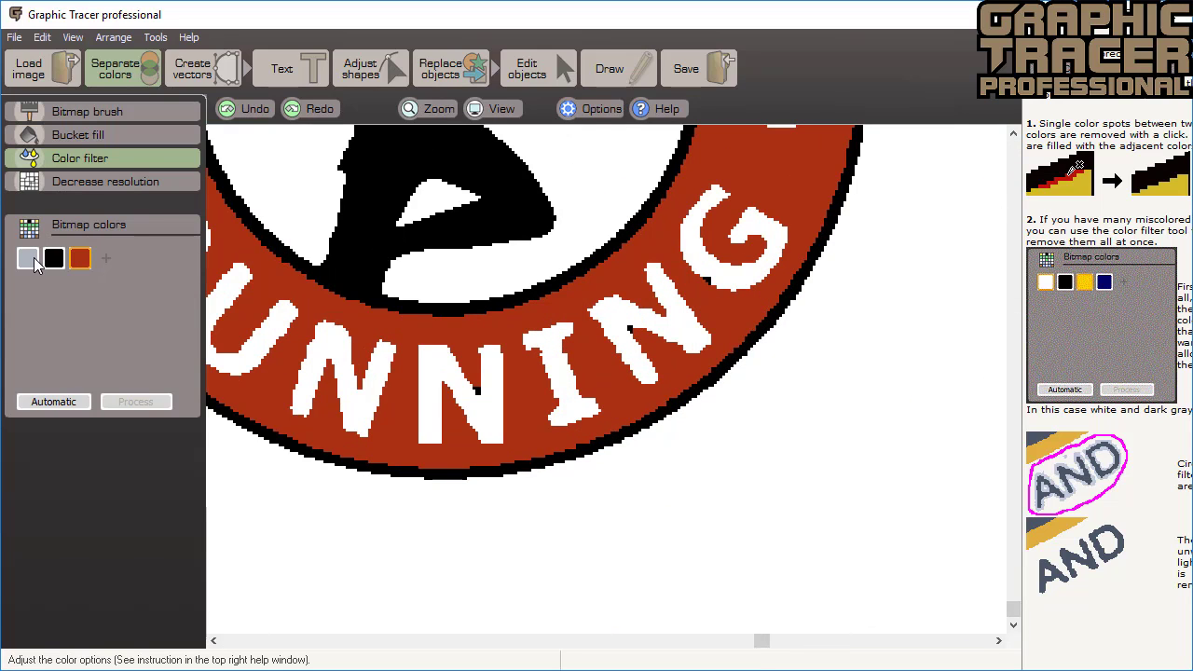
{"action": "mouse_move", "coordinate": [578, 312]}
{"action": "left_mouse_down"}
{"action": "mouse_move", "coordinate": [444, 362]}
{"action": "mouse_move", "coordinate": [456, 395]}
{"action": "mouse_move", "coordinate": [518, 425]}
{"action": "mouse_move", "coordinate": [637, 396]}
{"action": "mouse_move", "coordinate": [729, 293]}
{"action": "mouse_move", "coordinate": [729, 271]}
{"action": "mouse_move", "coordinate": [701, 268]}
{"action": "left_mouse_up"}
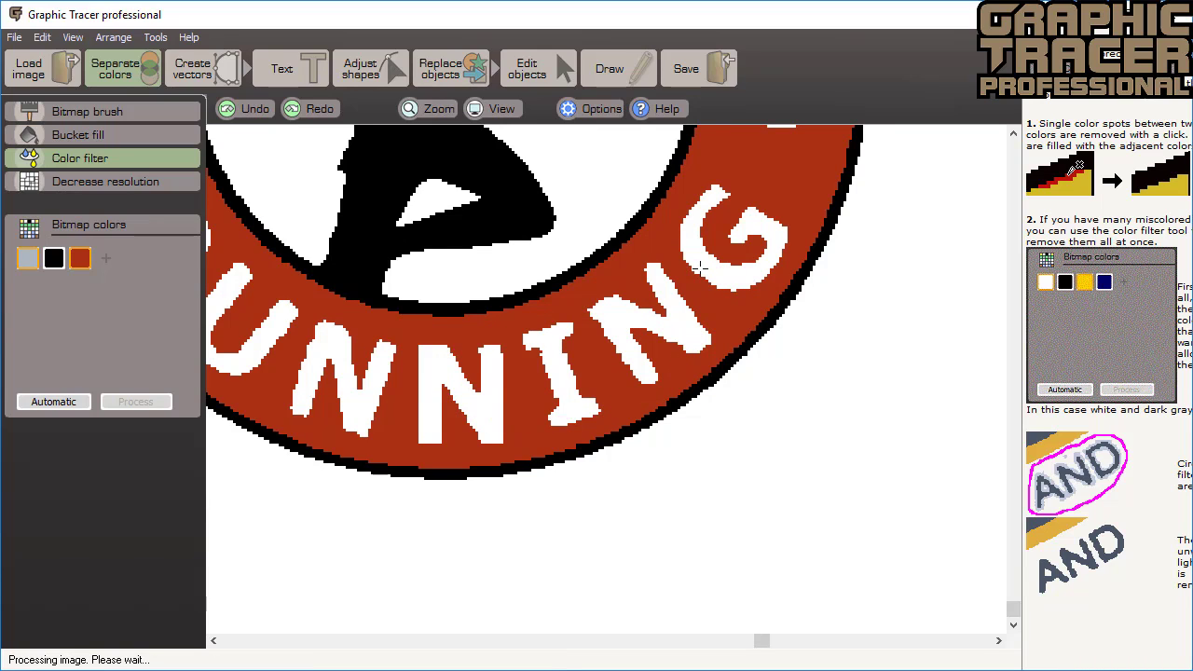
- Trace the cleaned logo into vectors with default Outline settings and inspect the result
{"action": "left_click", "coordinate": [196, 63]}
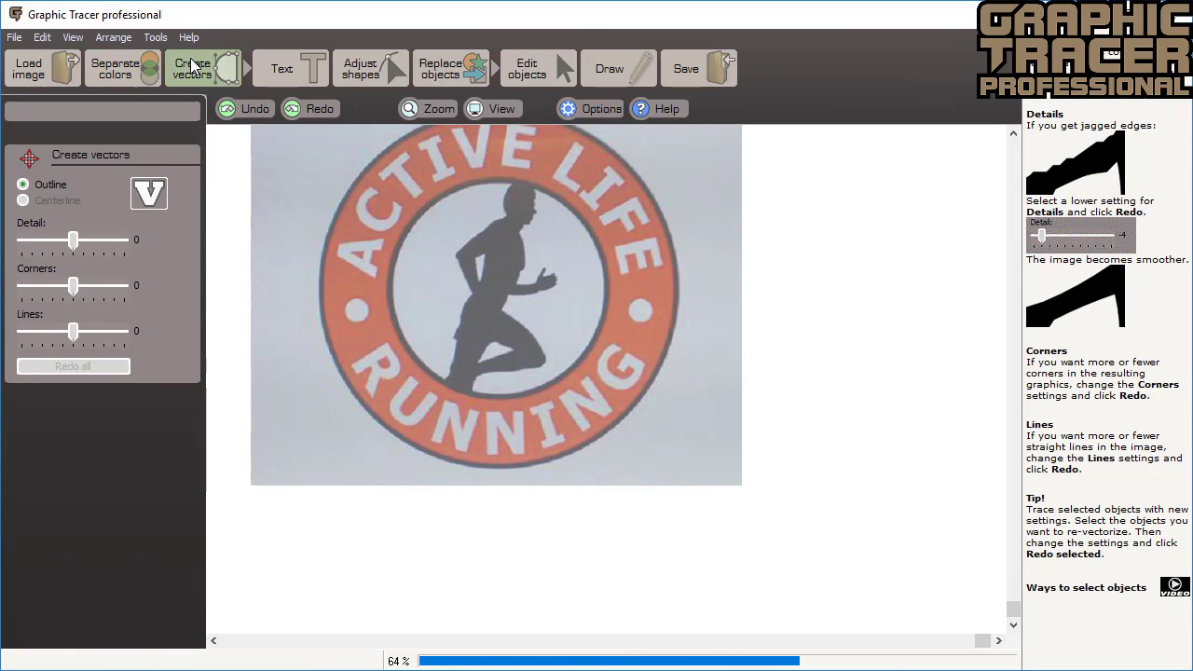
{"action": "scroll", "coordinate": [606, 387], "scroll_direction": "up", "scroll_amount": 3}
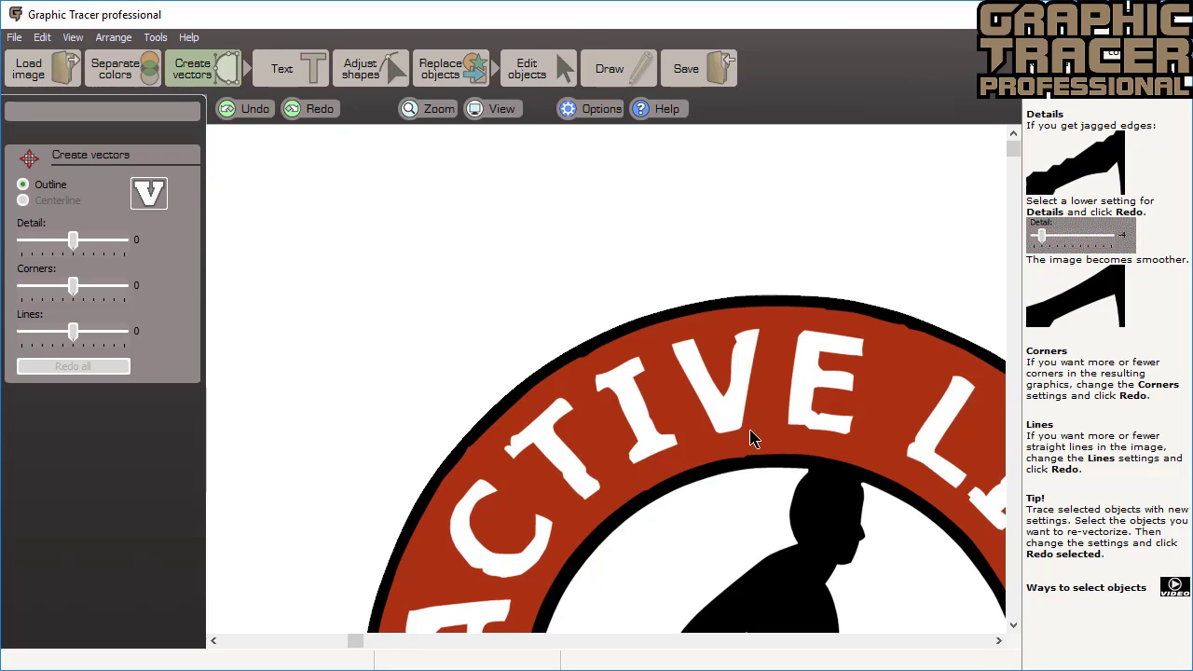
{"action": "scroll", "coordinate": [755, 459], "scroll_direction": "down", "scroll_amount": 3}
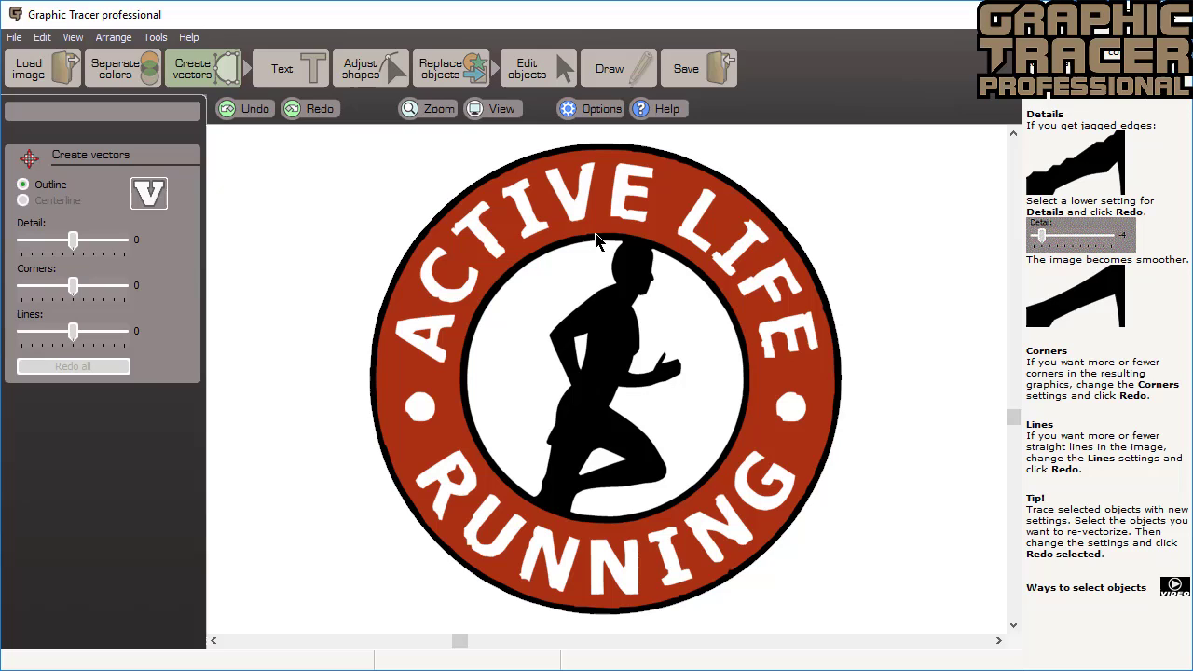
- Select the ACTIVE LIFE lettering, fit a circular-arc baseline, and split it into letters
{"action": "left_click", "coordinate": [305, 67]}
{"action": "left_click_drag", "start_coordinate": [680, 263], "coordinate": [886, 370]}
{"action": "left_click", "coordinate": [169, 110]}
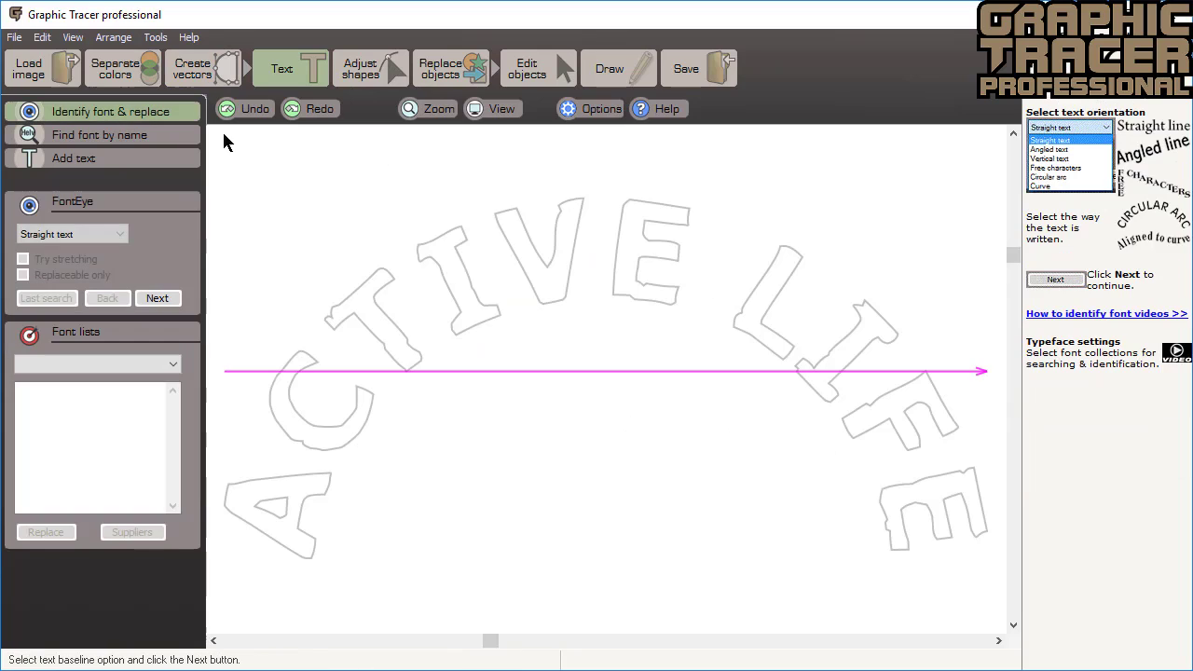
{"action": "left_click", "coordinate": [82, 237]}
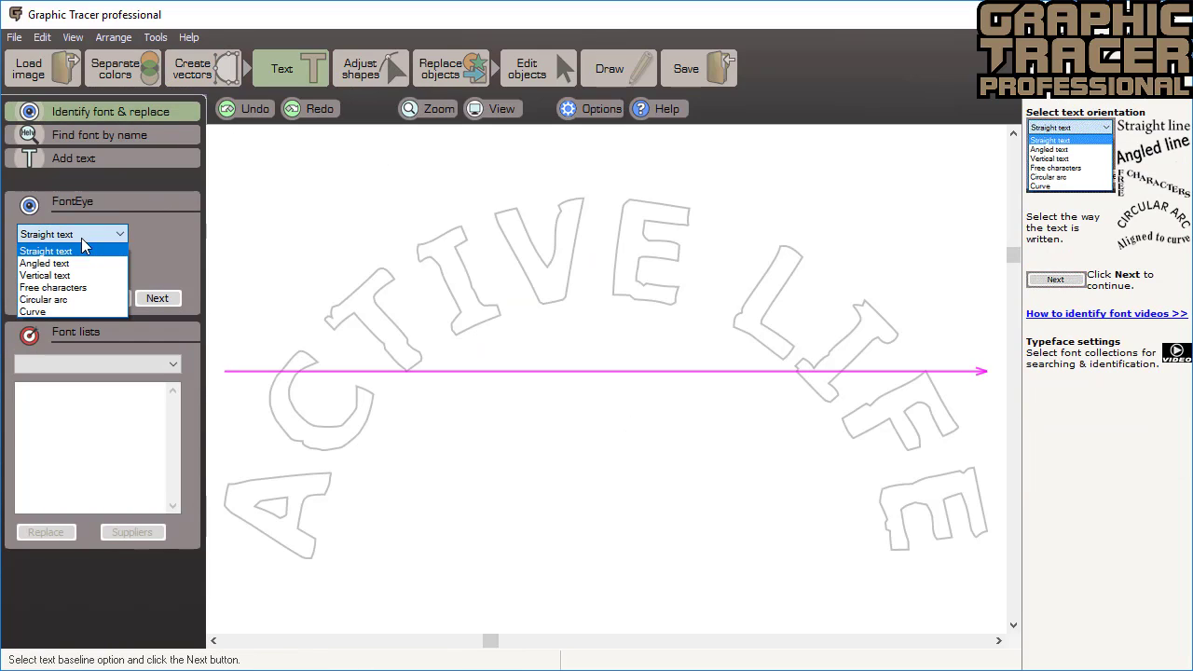
{"action": "left_click", "coordinate": [82, 300]}
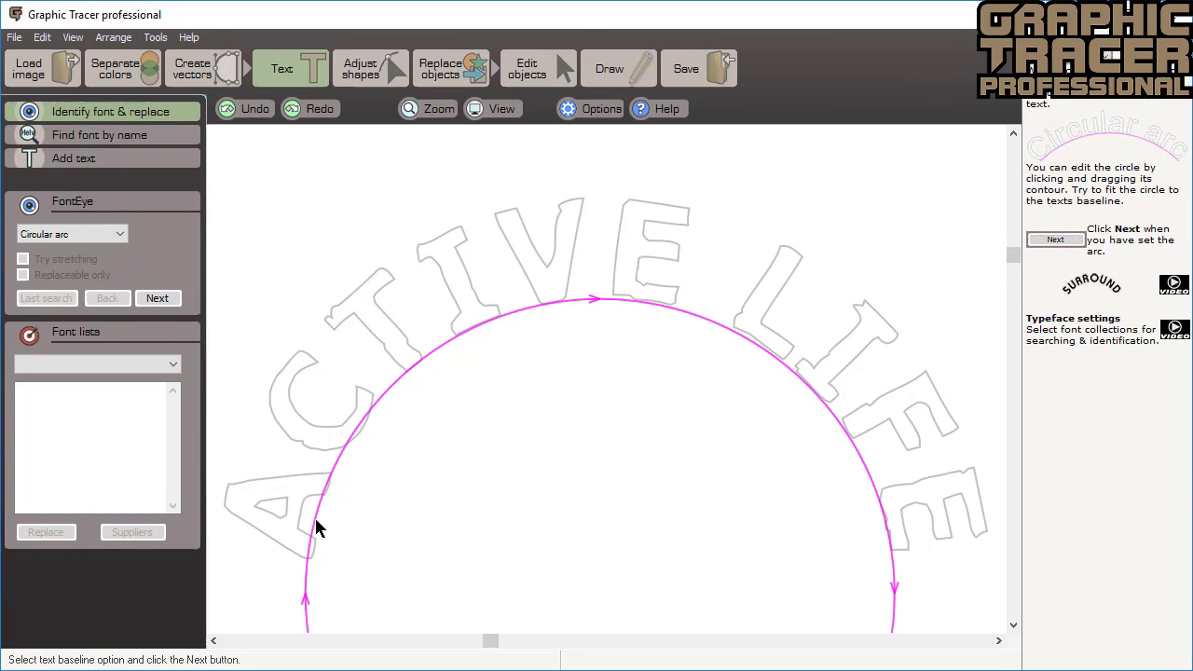
{"action": "left_click_drag", "start_coordinate": [316, 526], "coordinate": [320, 522]}
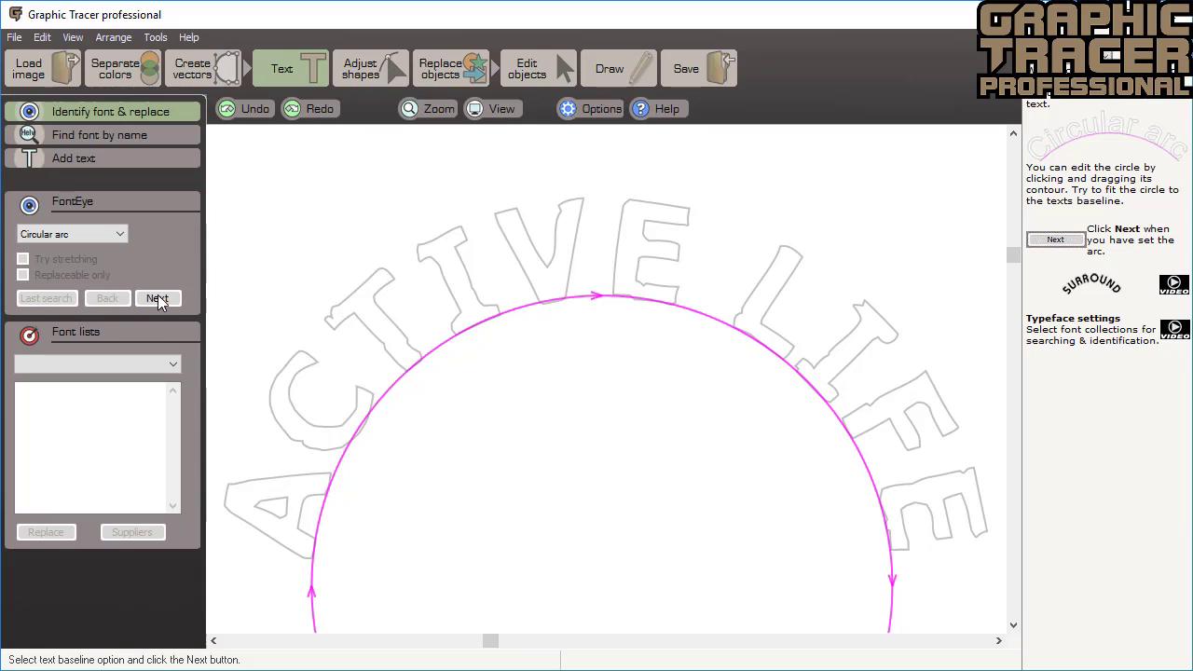
{"action": "left_click", "coordinate": [159, 298]}
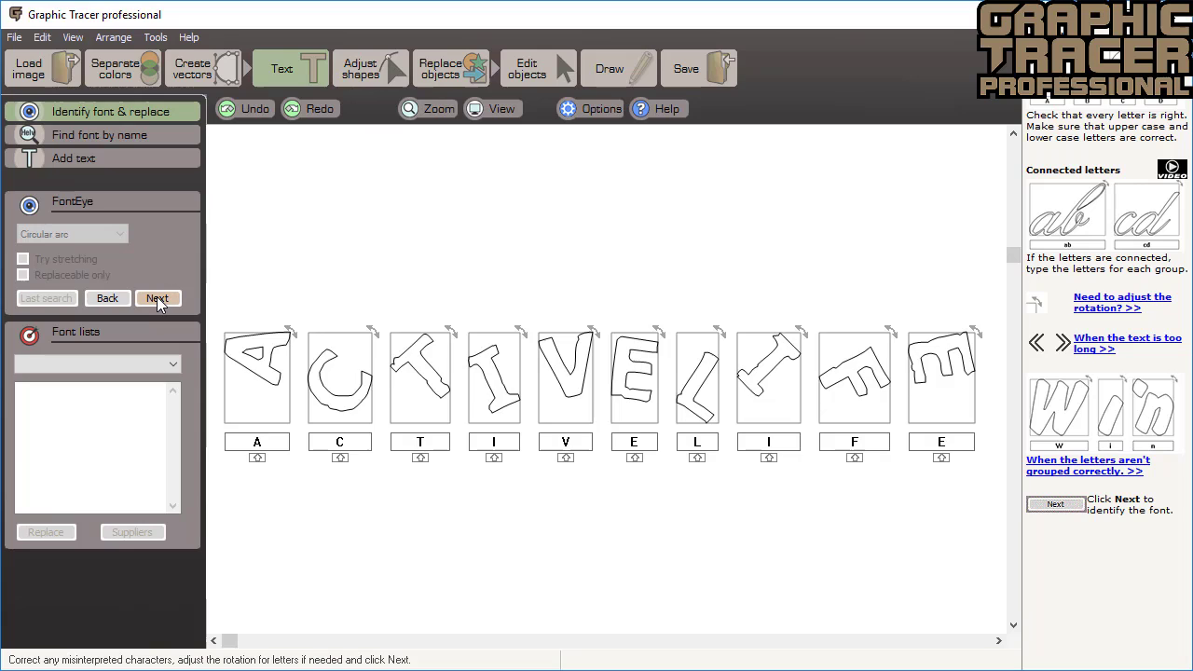
- Preview the installed Tahoma Bold match and rotate and nudge the L and F onto its overlay
{"action": "left_click", "coordinate": [157, 296]}
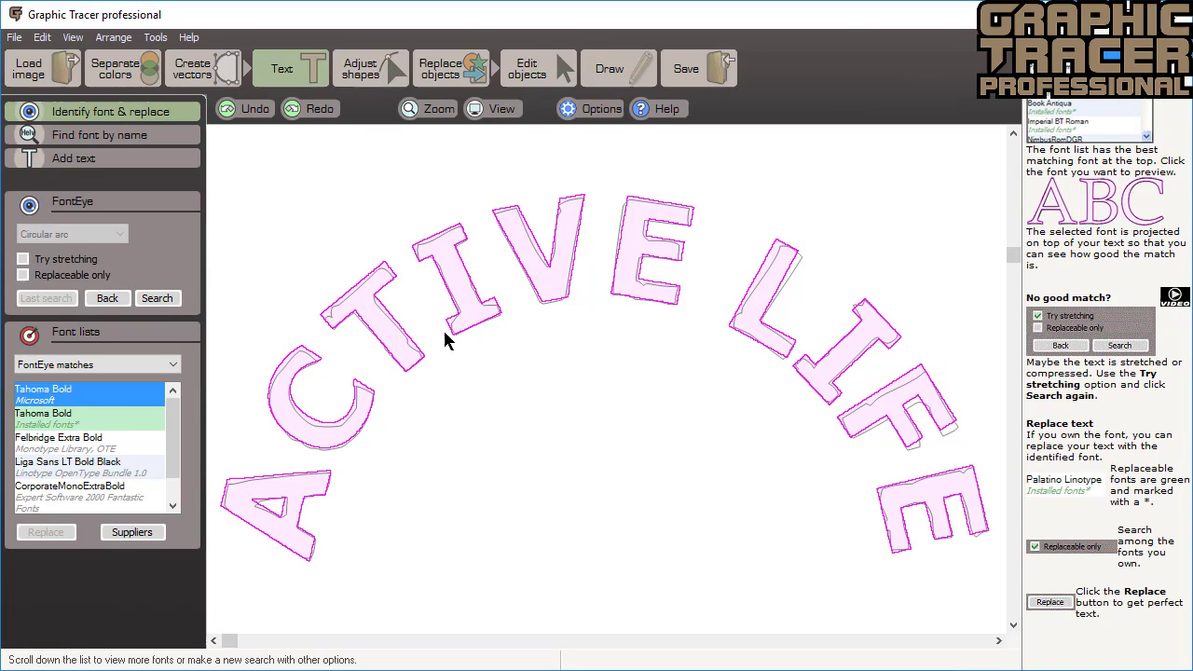
{"action": "left_click", "coordinate": [113, 425]}
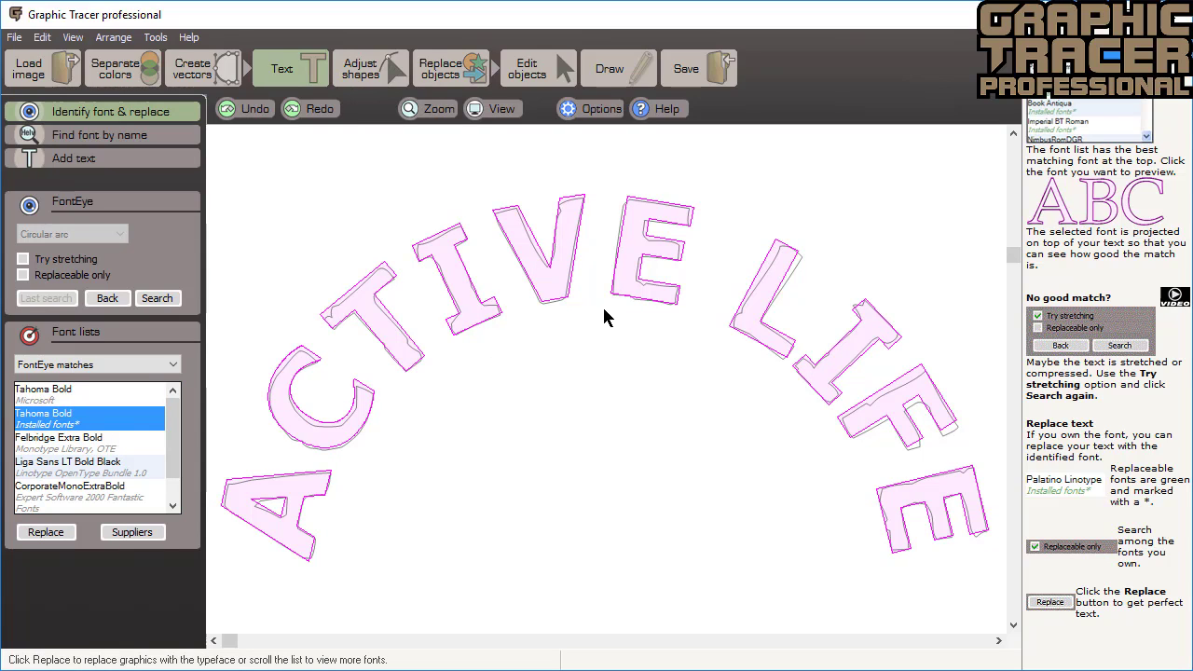
{"action": "left_click", "coordinate": [770, 310]}
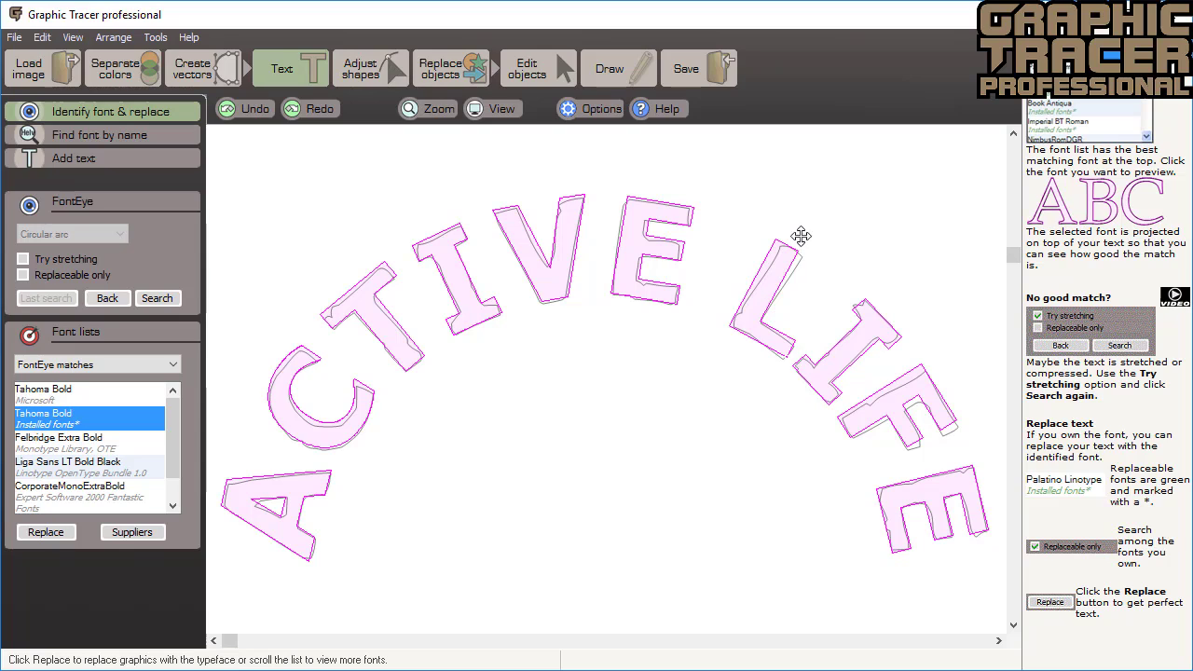
{"action": "left_click_drag", "start_coordinate": [800, 235], "coordinate": [805, 240]}
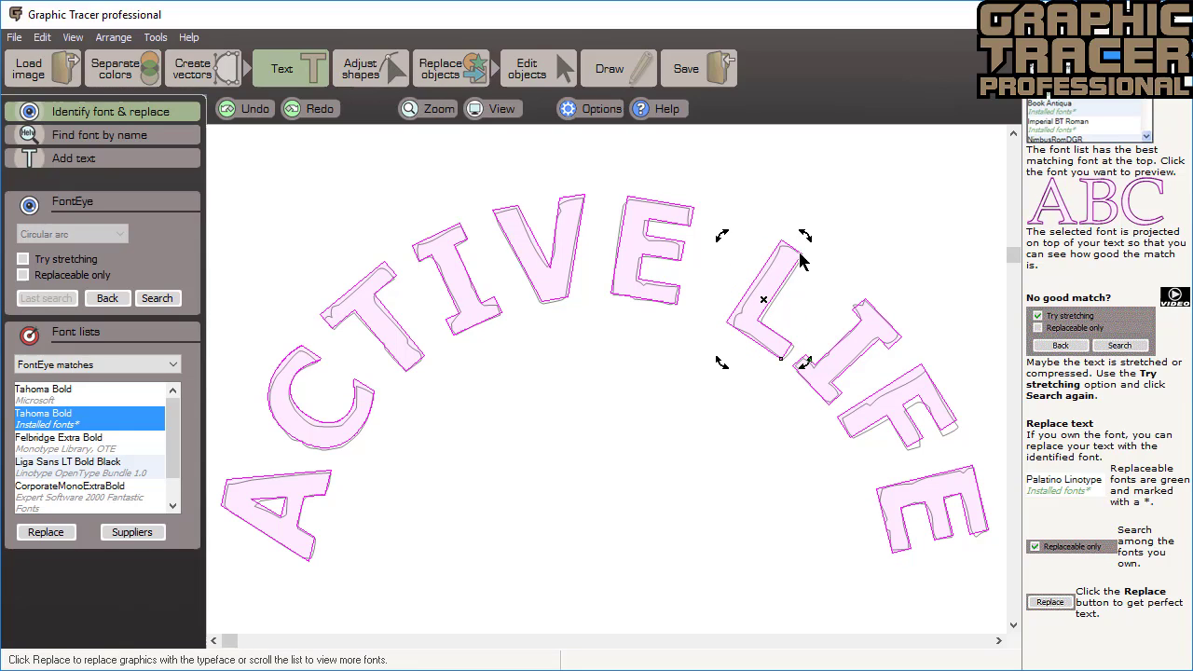
{"action": "left_click_drag", "start_coordinate": [763, 300], "coordinate": [764, 305]}
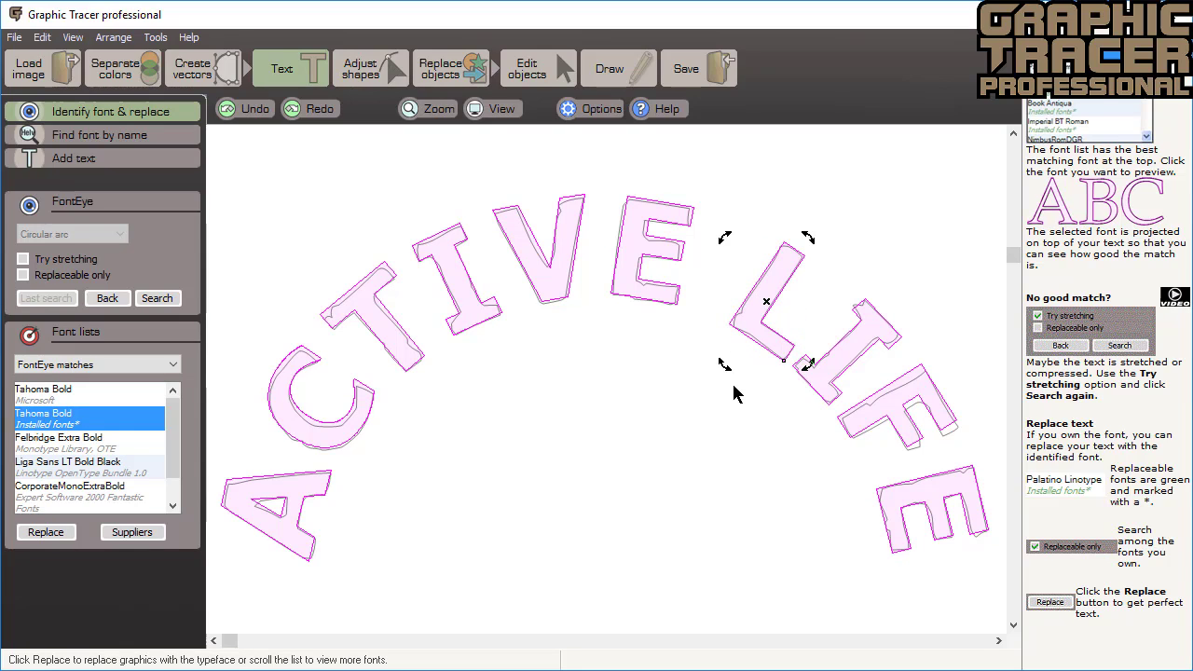
{"action": "left_click", "coordinate": [871, 427]}
{"action": "left_click_drag", "start_coordinate": [897, 404], "coordinate": [899, 408]}
{"action": "left_click", "coordinate": [749, 485]}
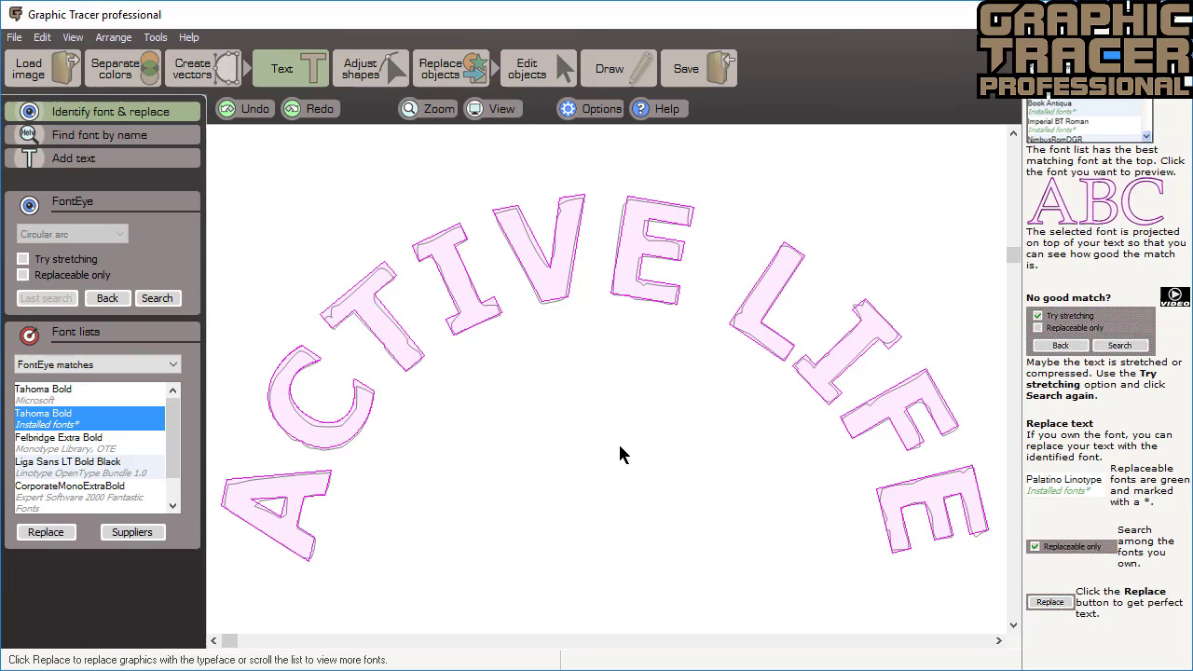
- Replace ACTIVE LIFE with Tahoma Bold, then fit the RUNNING letters to a circular-arc baseline
{"action": "left_click", "coordinate": [46, 538]}
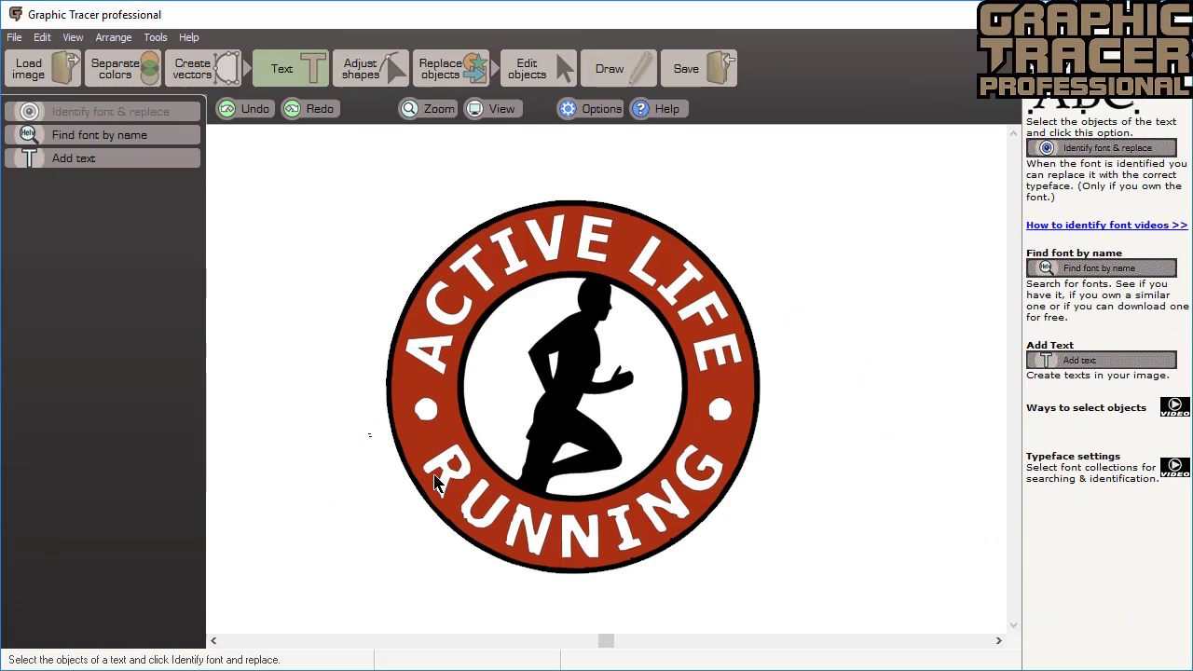
{"action": "left_click_drag", "start_coordinate": [435, 482], "coordinate": [758, 585]}
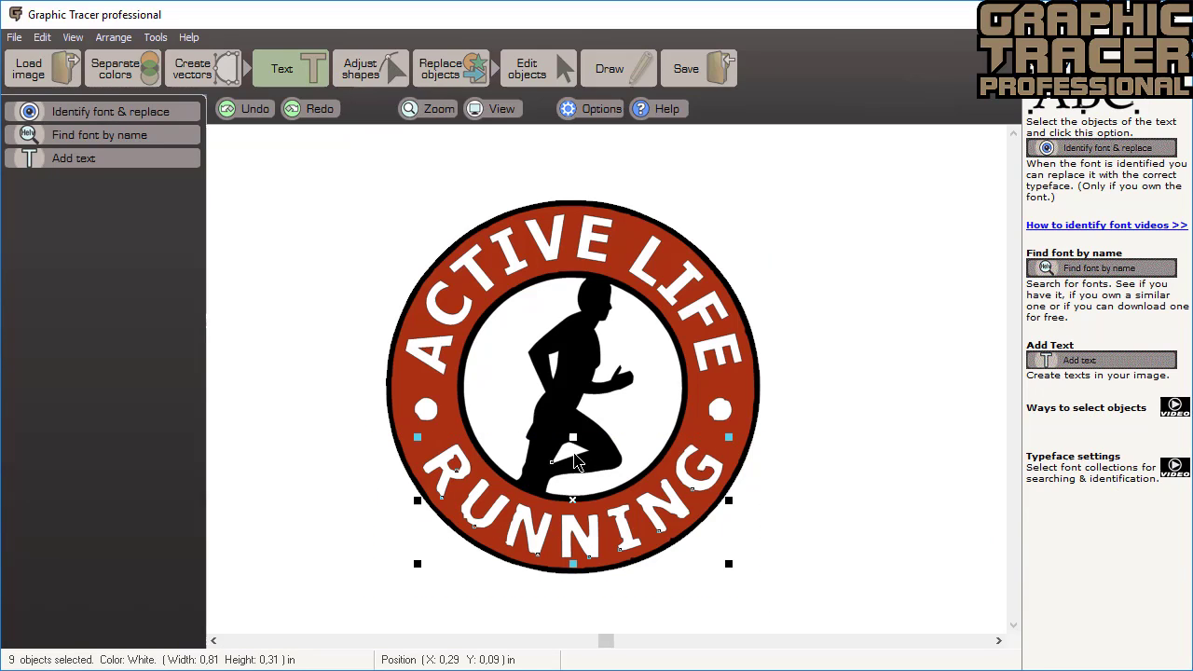
{"action": "left_click", "coordinate": [144, 110]}
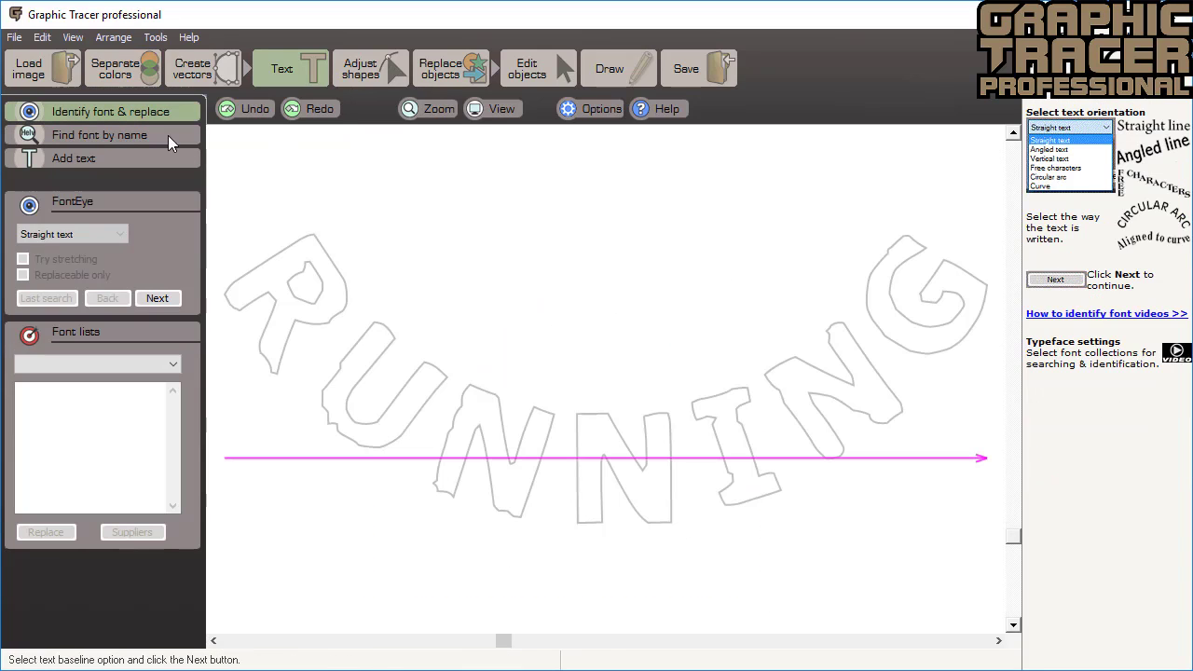
{"action": "left_click", "coordinate": [72, 233]}
{"action": "left_click", "coordinate": [56, 301]}
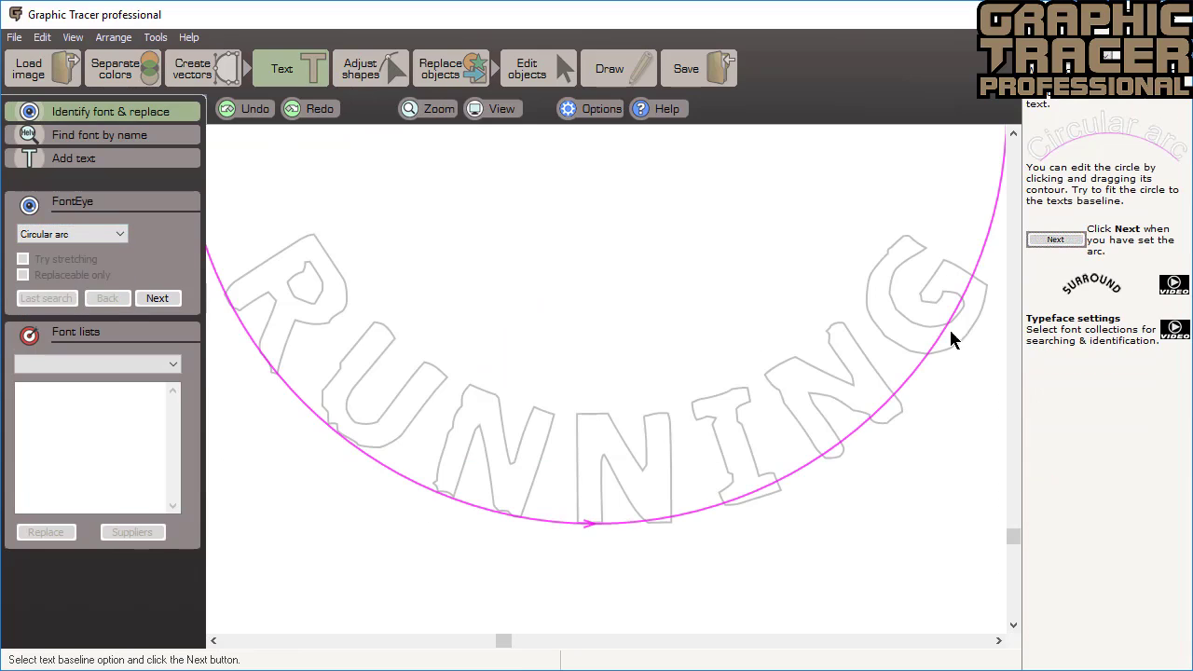
{"action": "left_click_drag", "start_coordinate": [939, 332], "coordinate": [961, 345]}
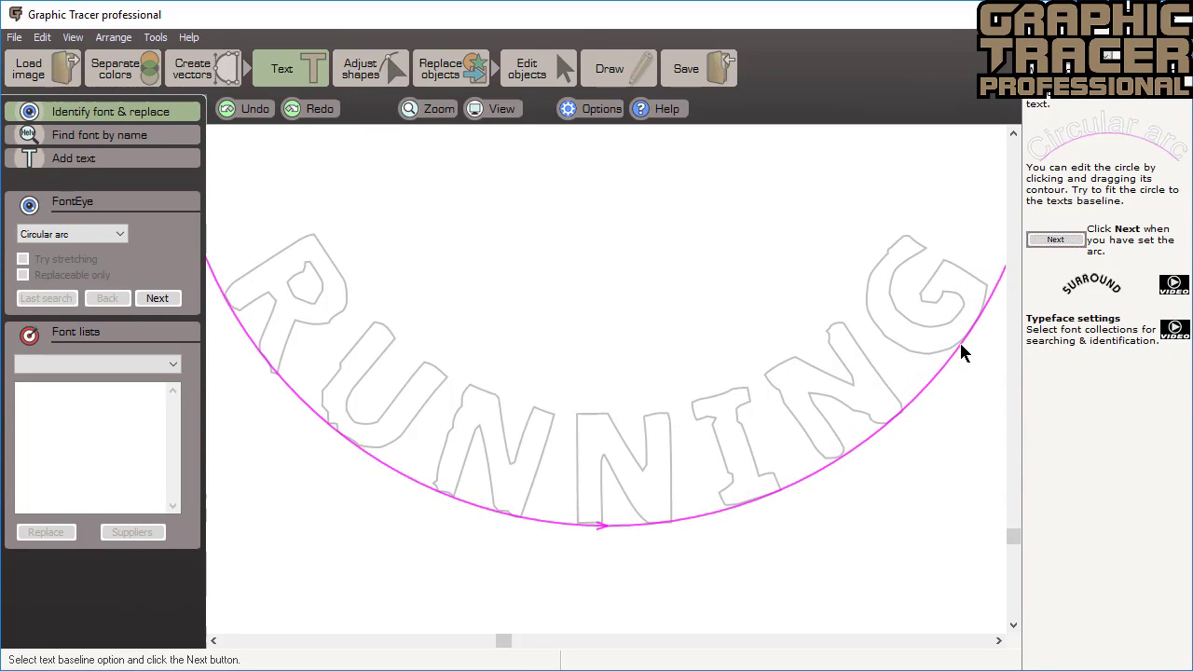
{"action": "left_click", "coordinate": [162, 300]}
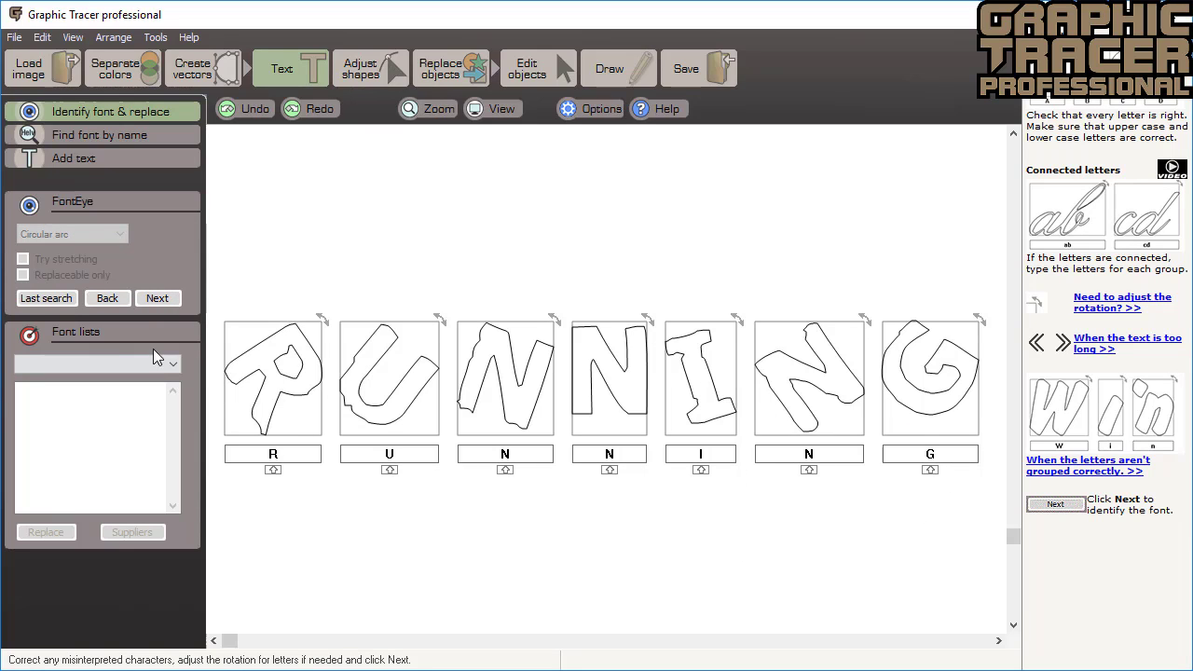
- Search fonts for RUNNING and replace it with installed Tahoma Bold
{"action": "left_click", "coordinate": [28, 300]}
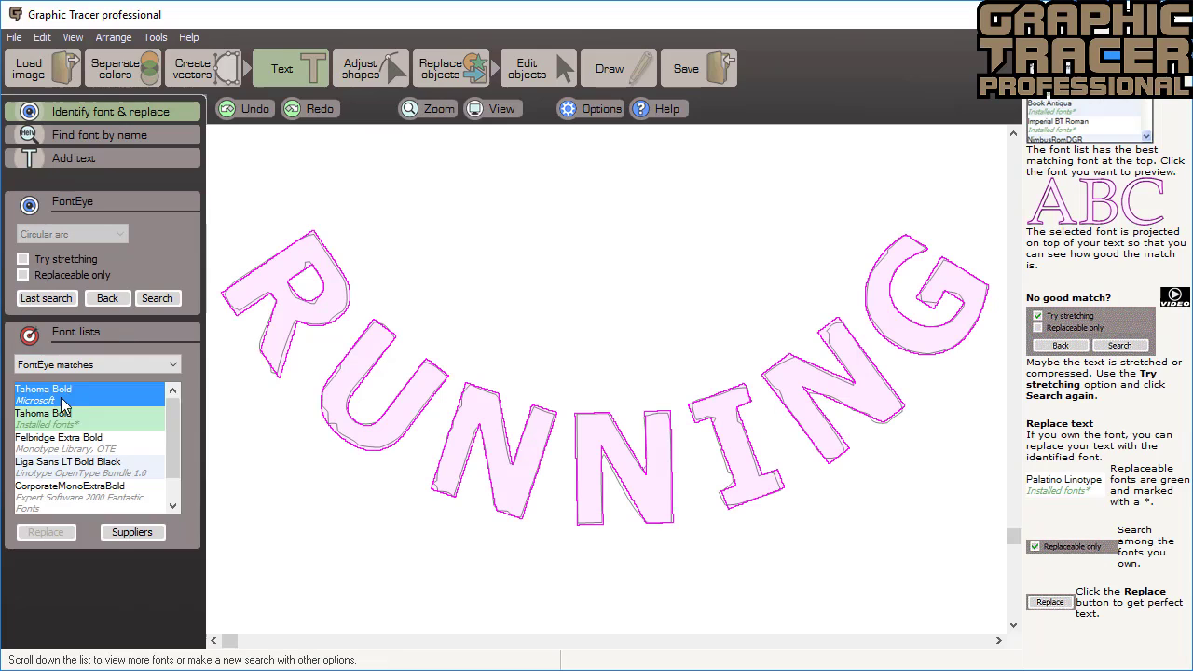
{"action": "left_click", "coordinate": [71, 417]}
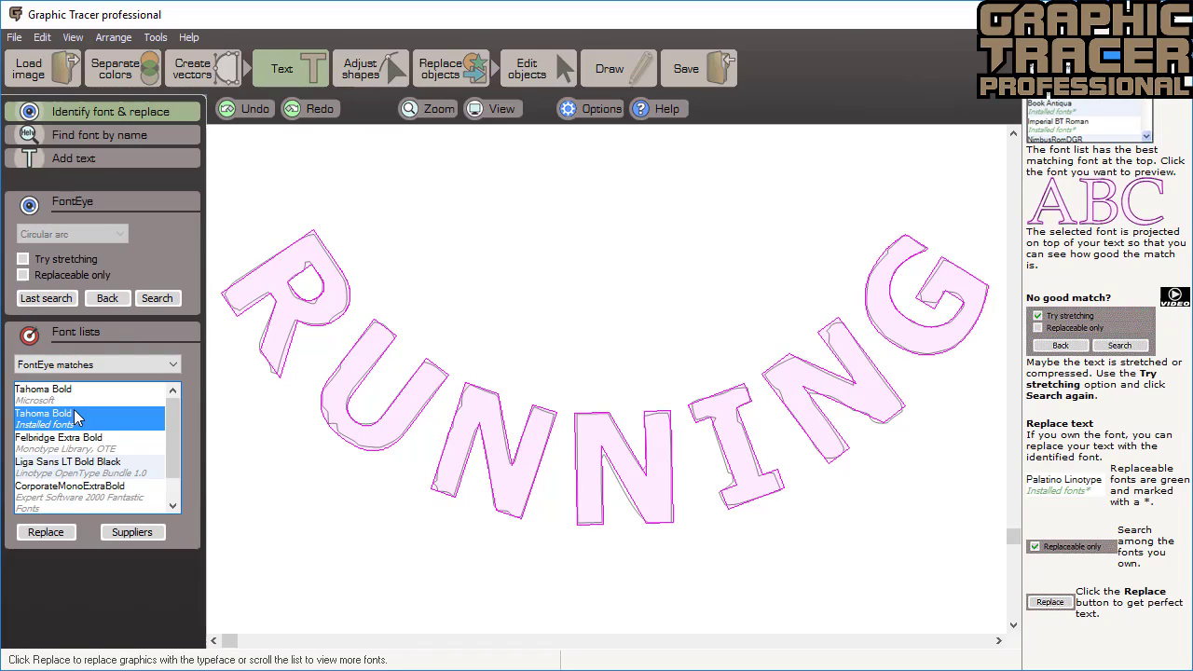
{"action": "left_click", "coordinate": [48, 532]}
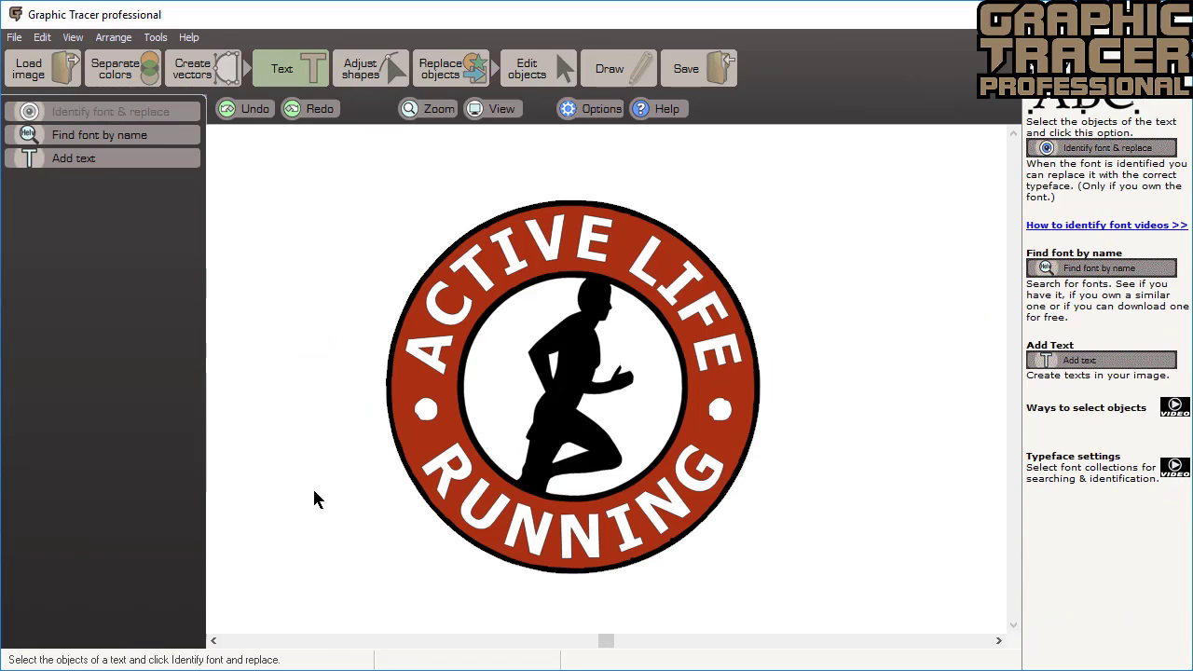
- Turn the top node of the runner's head into a sharp straight corner
{"action": "left_click", "coordinate": [384, 71]}
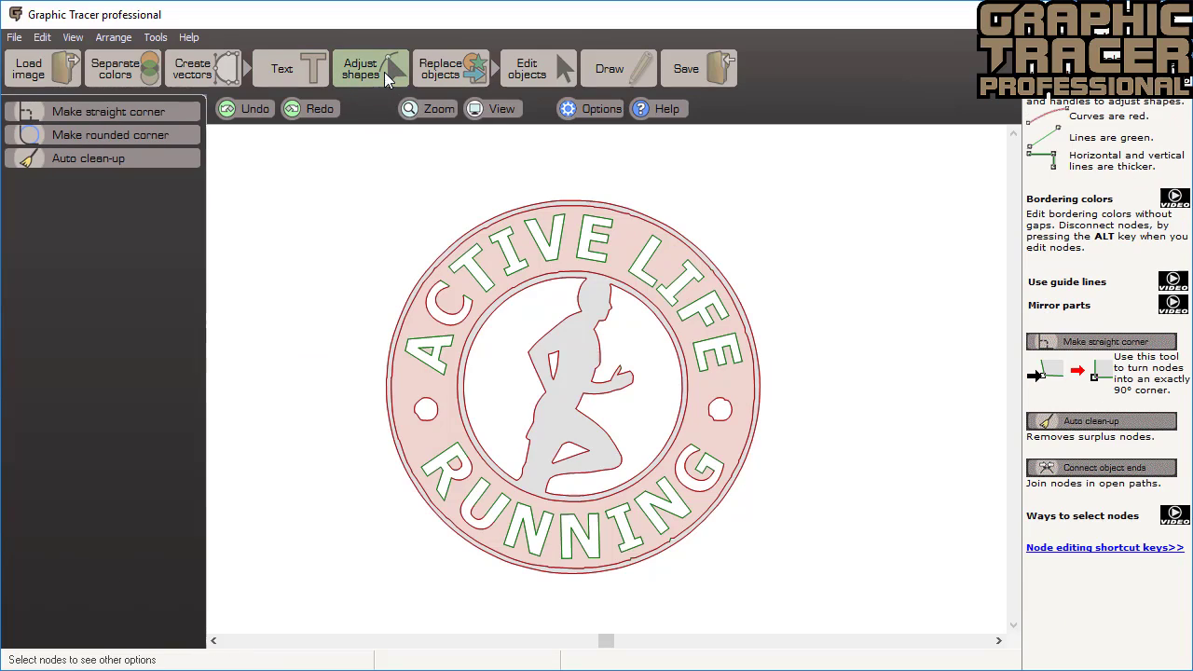
{"action": "left_click", "coordinate": [668, 333]}
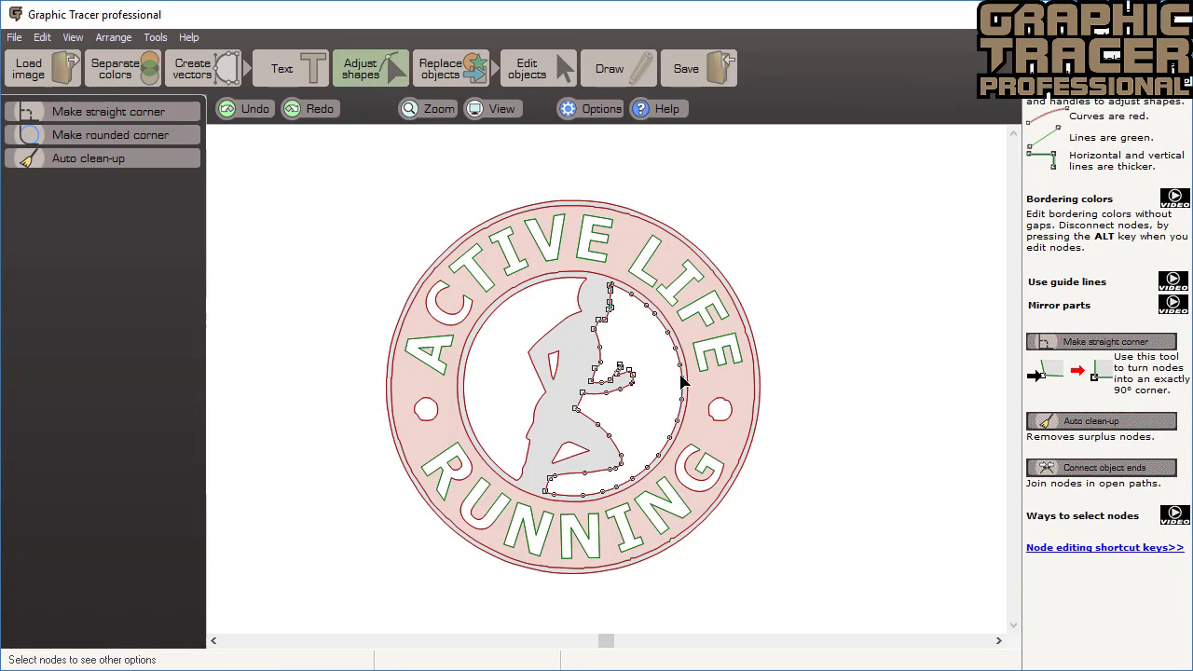
{"action": "scroll", "coordinate": [606, 382], "scroll_direction": "up", "scroll_amount": 2}
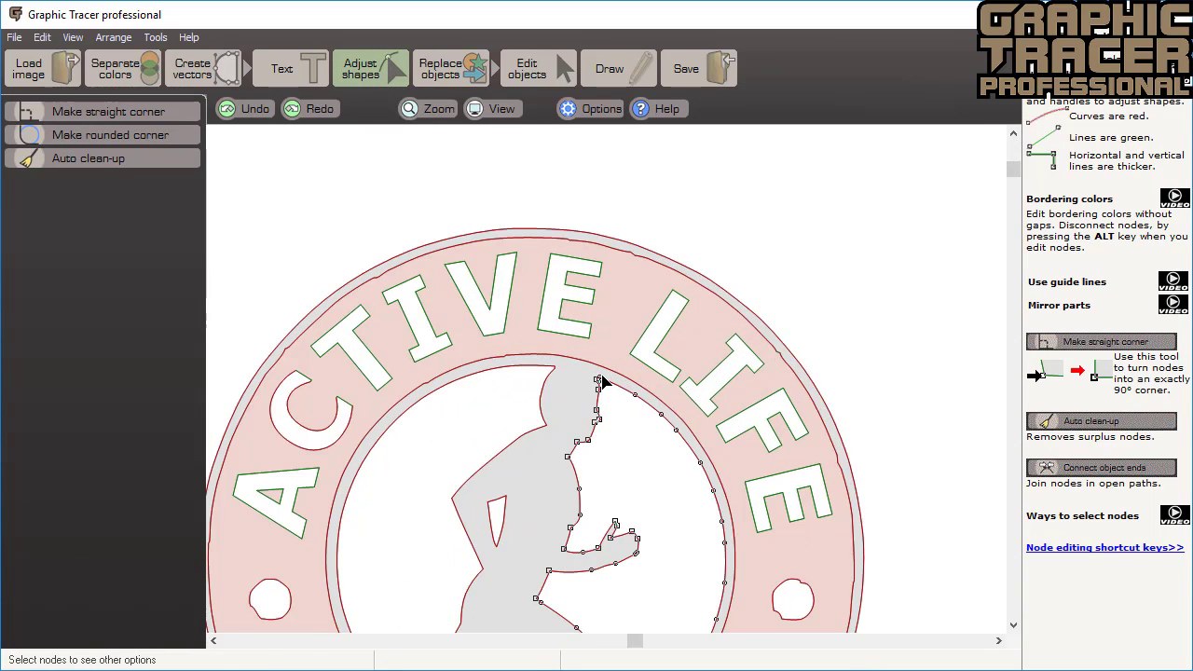
{"action": "scroll", "coordinate": [601, 382], "scroll_direction": "up", "scroll_amount": 3}
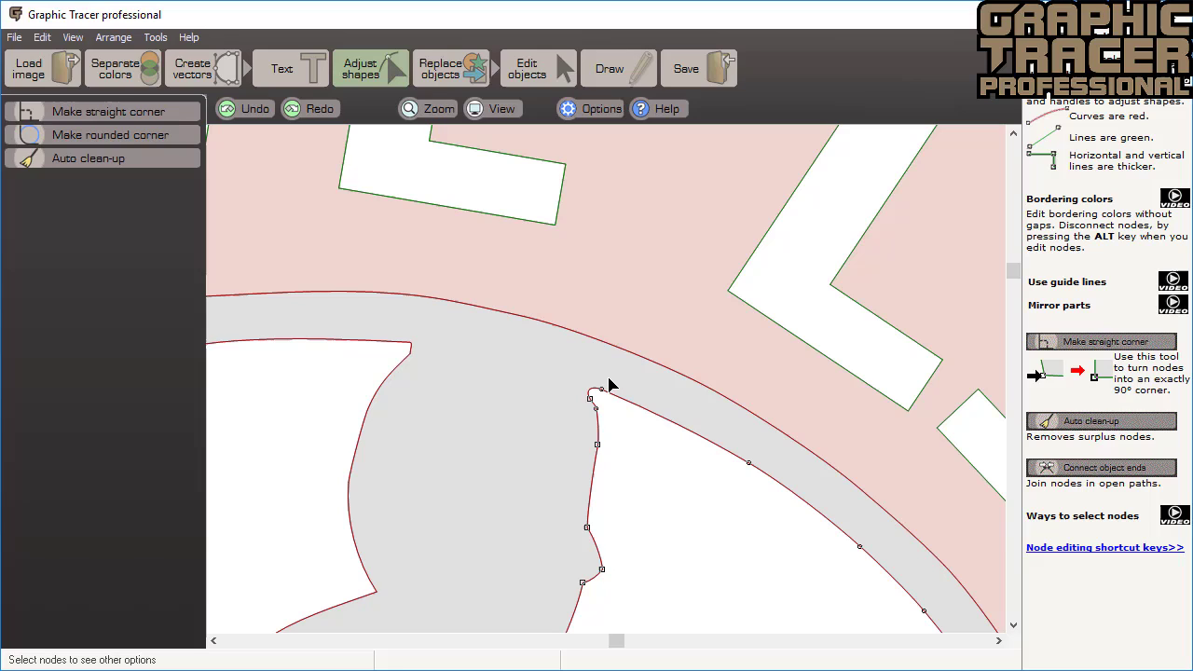
{"action": "left_click_drag", "start_coordinate": [609, 379], "coordinate": [578, 404]}
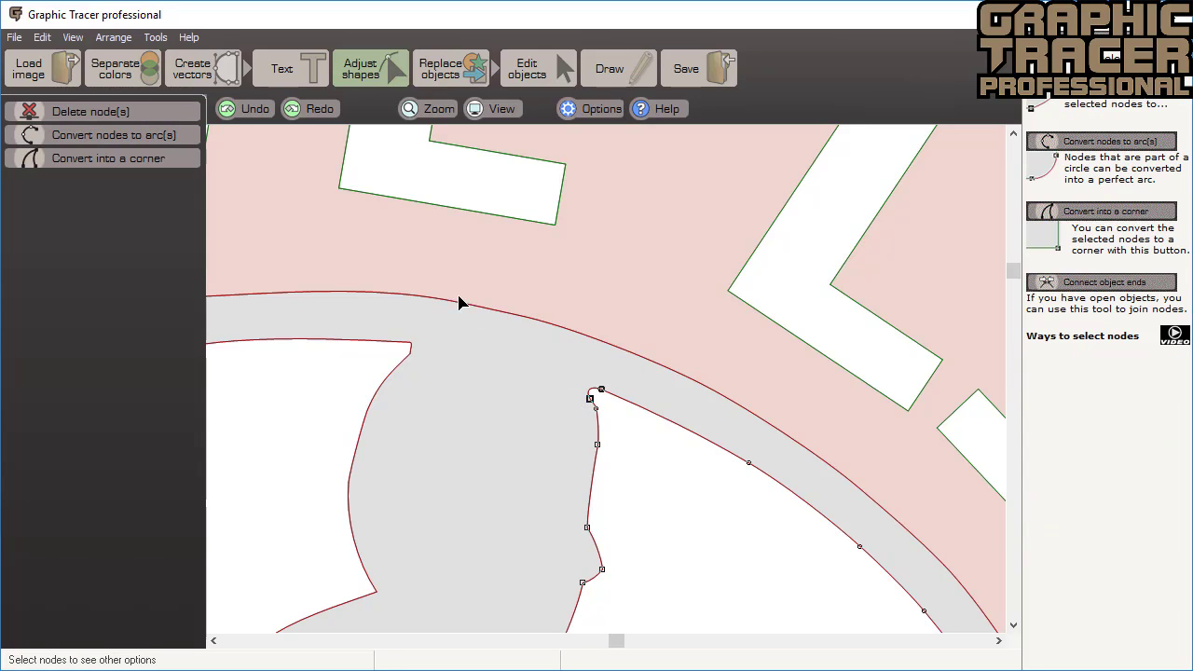
{"action": "left_click", "coordinate": [180, 159]}
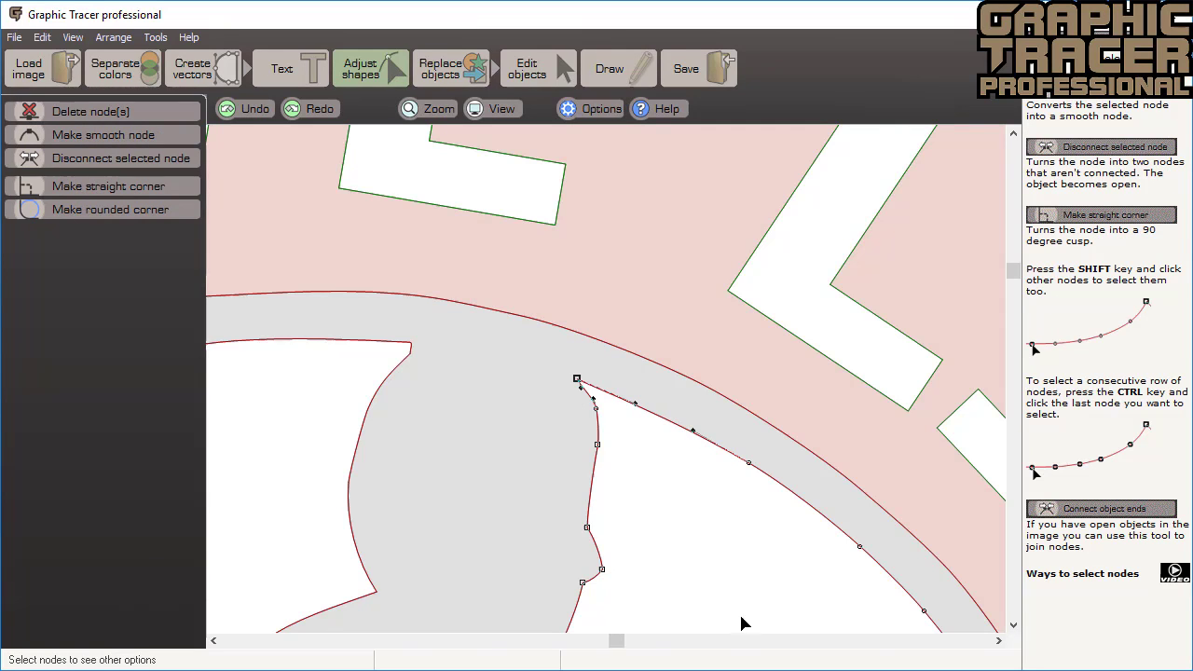
- Convert the runner's nodes along the inner circle's right edge into a single arc
{"action": "scroll", "coordinate": [606, 386], "scroll_direction": "down", "scroll_amount": 4}
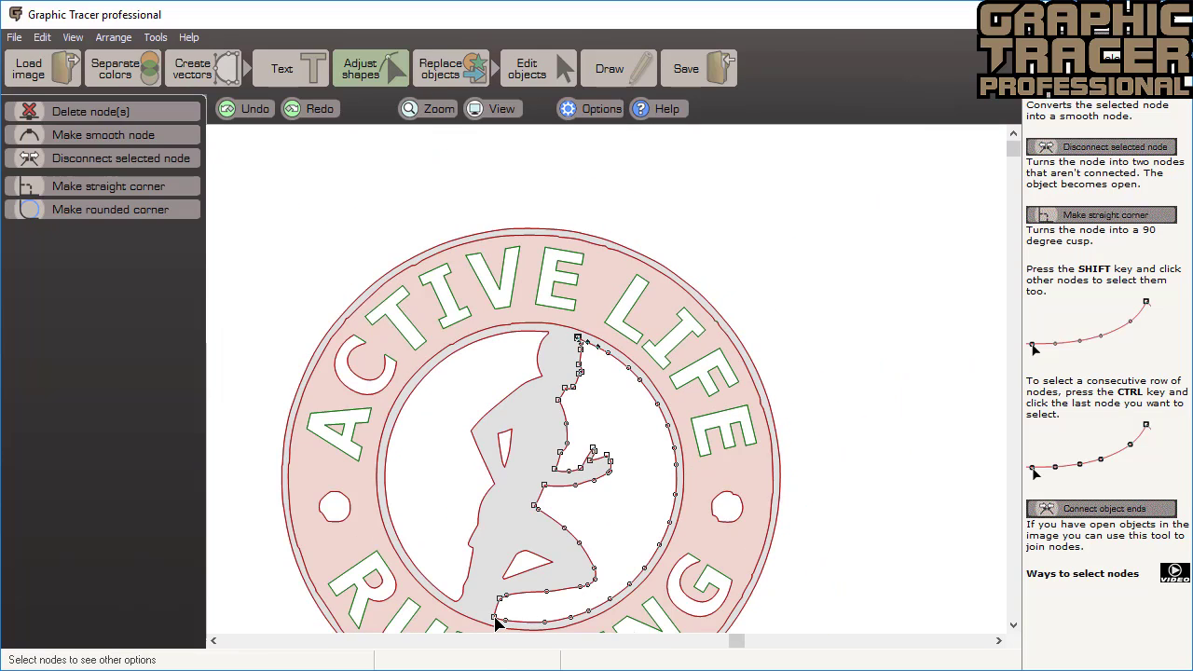
{"action": "left_click", "coordinate": [499, 621], "text": "ctrl"}
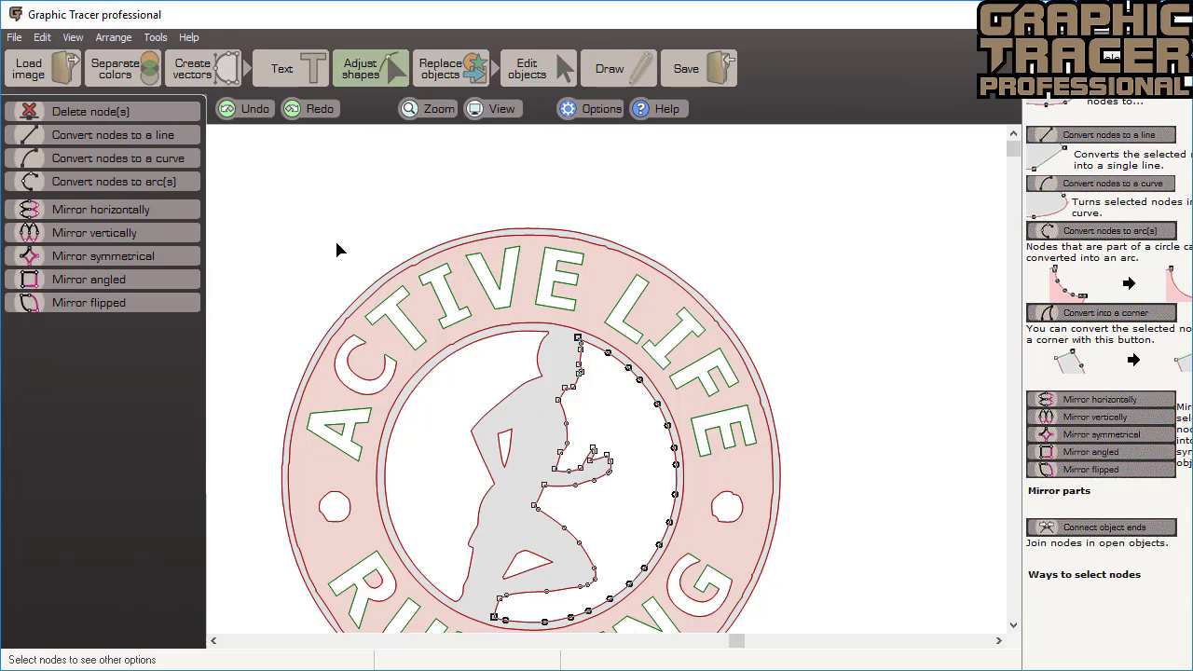
{"action": "left_click", "coordinate": [184, 181]}
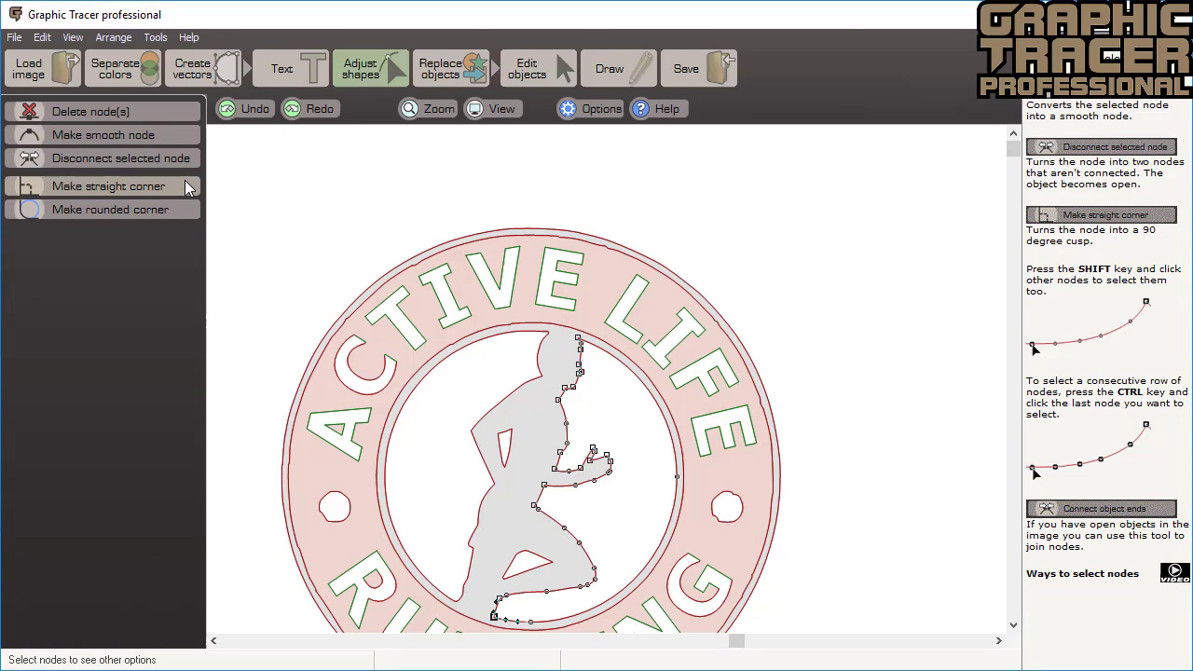
{"action": "left_click", "coordinate": [382, 207]}
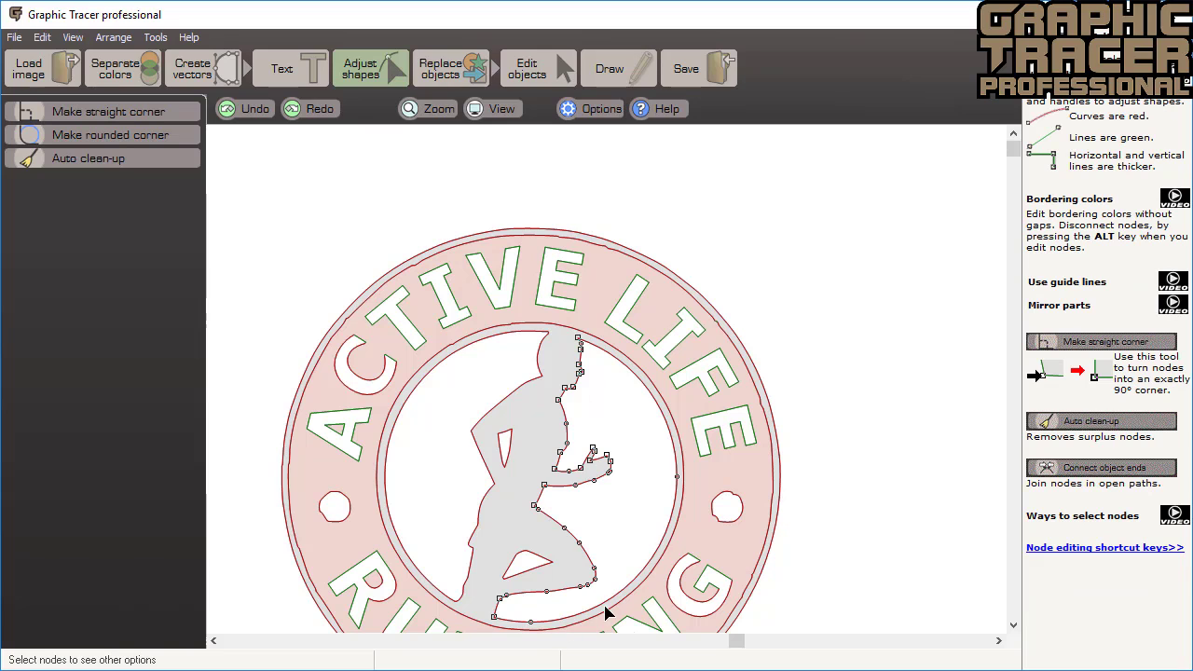
- Make the head-to-ring junction and the lower junction with the ring sharp corners
{"action": "left_click", "coordinate": [527, 336]}
{"action": "scroll", "coordinate": [606, 382], "scroll_direction": "up", "scroll_amount": 1}
{"action": "scroll", "coordinate": [607, 382], "scroll_direction": "up", "scroll_amount": 2}
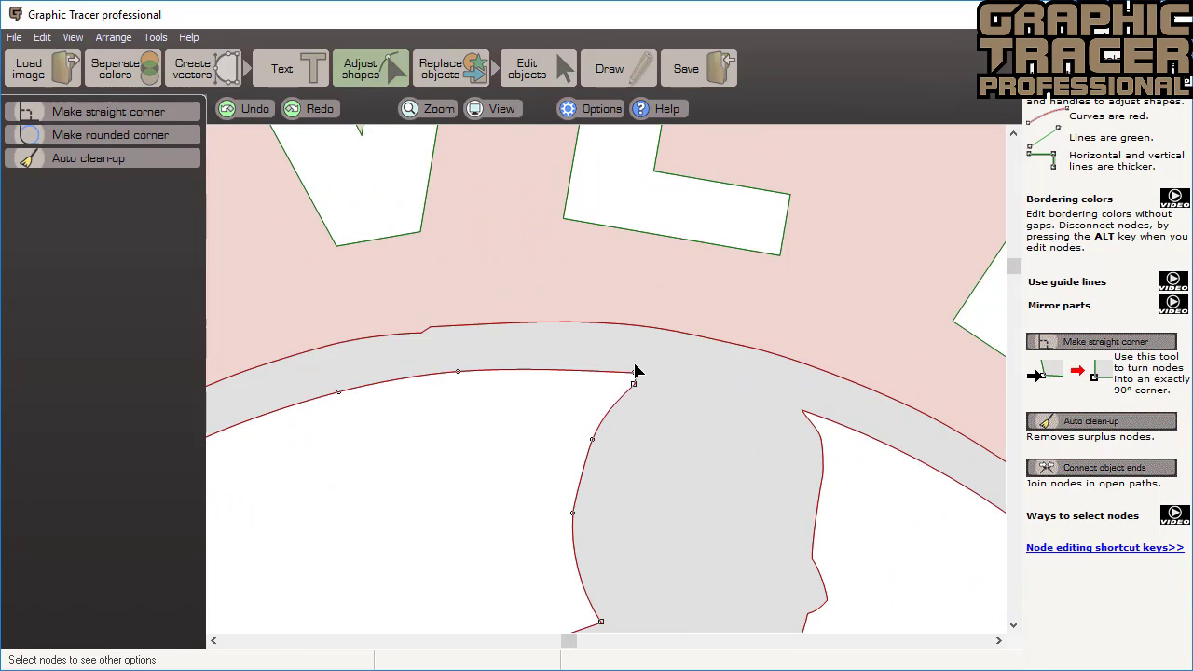
{"action": "left_click_drag", "start_coordinate": [615, 358], "coordinate": [717, 431]}
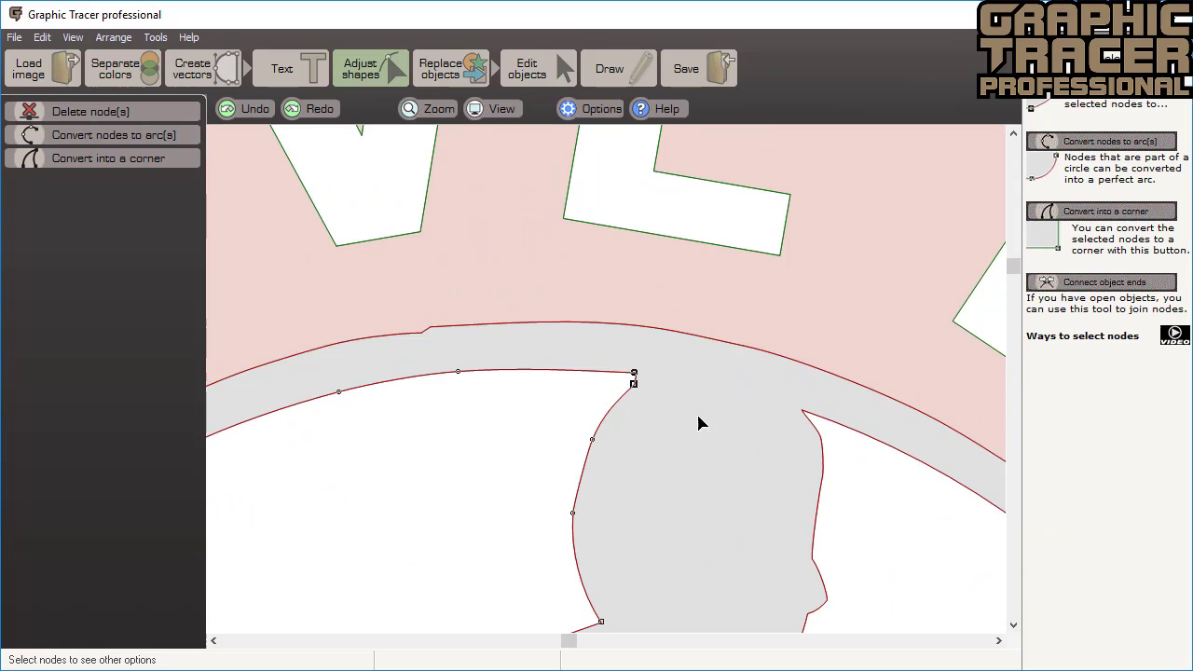
{"action": "left_click", "coordinate": [178, 158]}
{"action": "scroll", "coordinate": [606, 384], "scroll_direction": "down", "scroll_amount": 3}
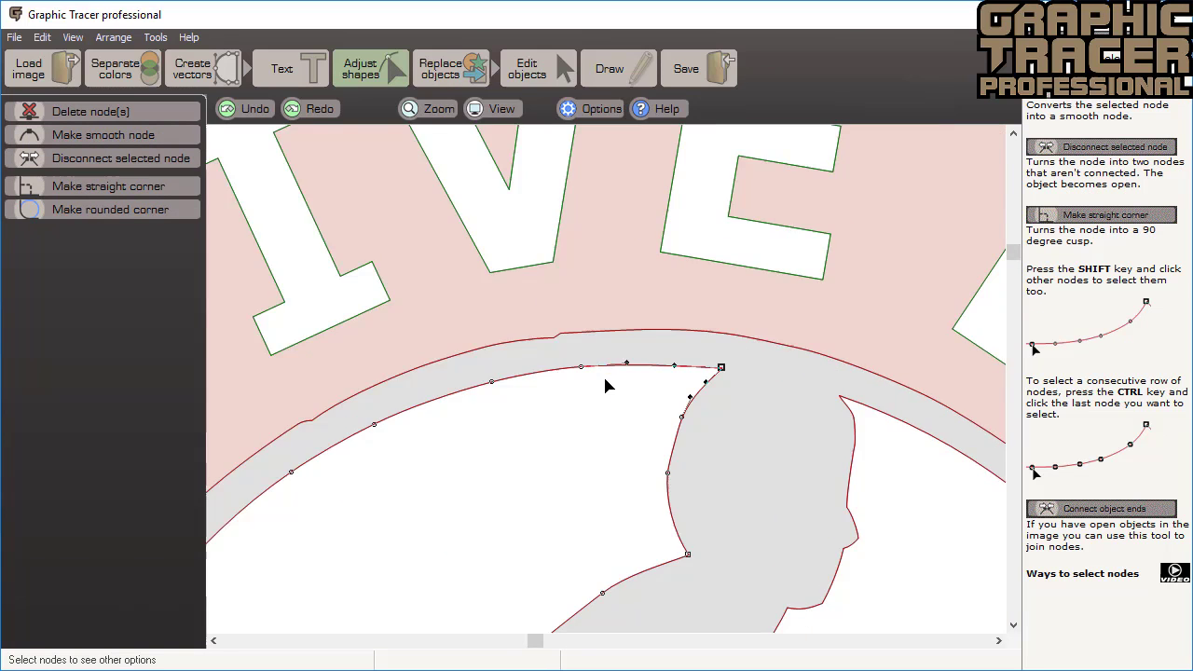
{"action": "scroll", "coordinate": [605, 384], "scroll_direction": "up", "scroll_amount": 2}
{"action": "scroll", "coordinate": [606, 384], "scroll_direction": "up", "scroll_amount": 2}
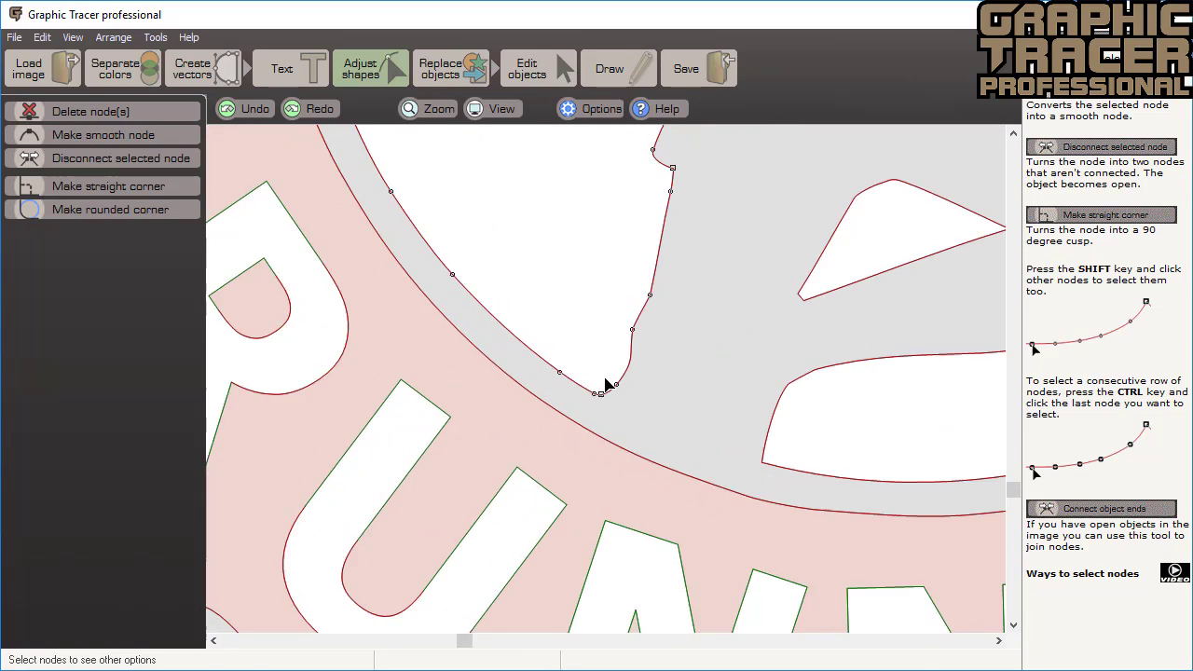
{"action": "left_click_drag", "start_coordinate": [653, 377], "coordinate": [591, 403]}
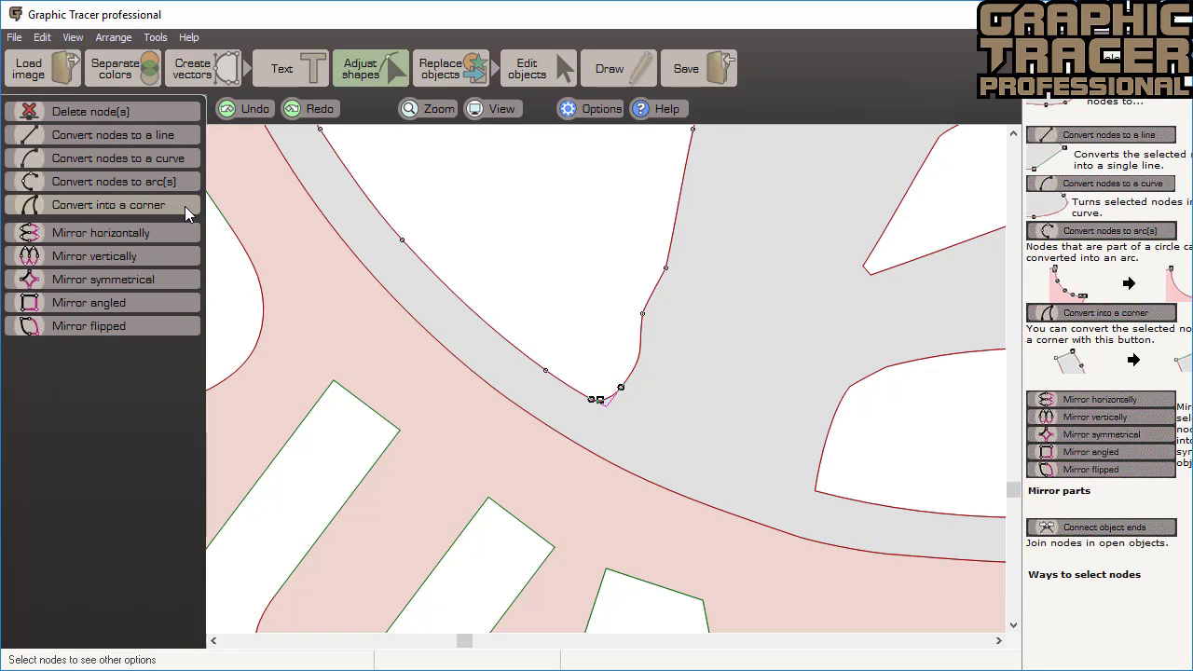
{"action": "left_click", "coordinate": [184, 206]}
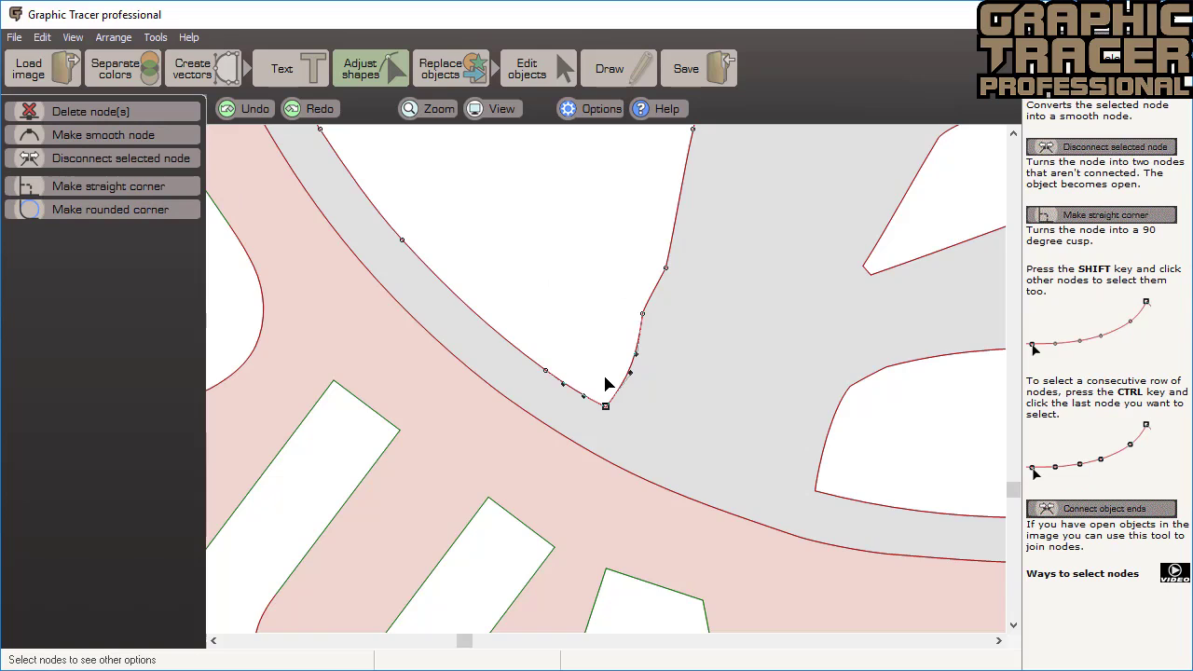
- Convert the inner ring's left-side nodes into a true arc
{"action": "scroll", "coordinate": [605, 383], "scroll_direction": "down", "scroll_amount": 3}
{"action": "scroll", "coordinate": [606, 384], "scroll_direction": "down", "scroll_amount": 2}
{"action": "left_click", "coordinate": [698, 129], "text": "ctrl"}
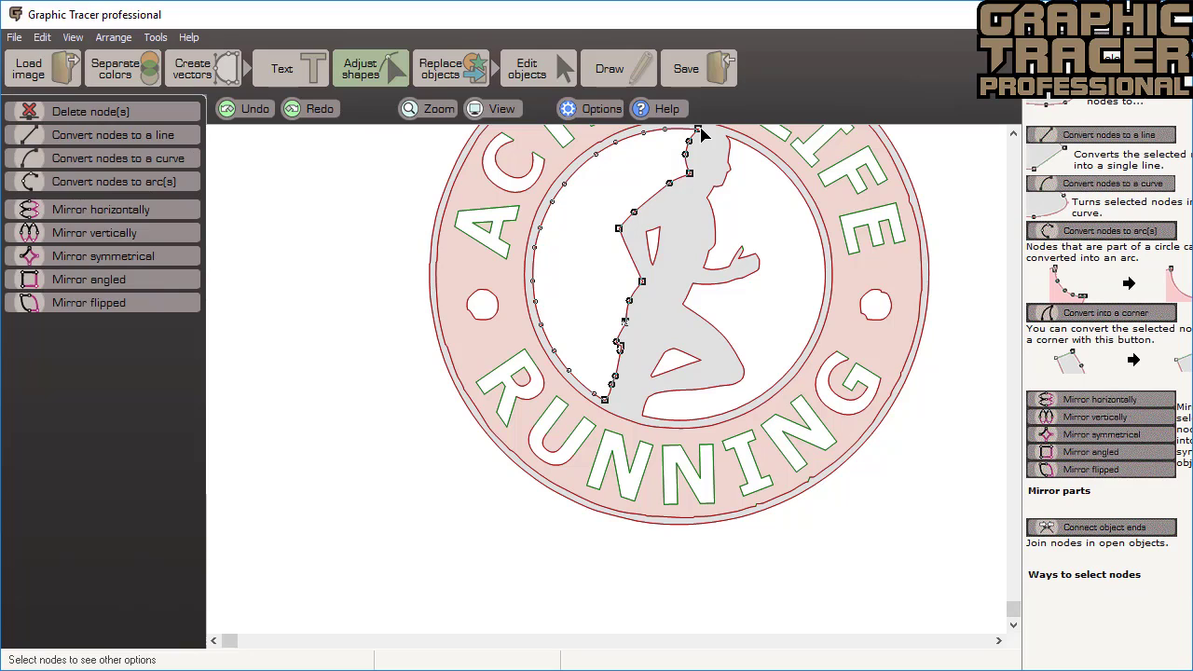
{"action": "left_click", "coordinate": [701, 133], "text": "ctrl"}
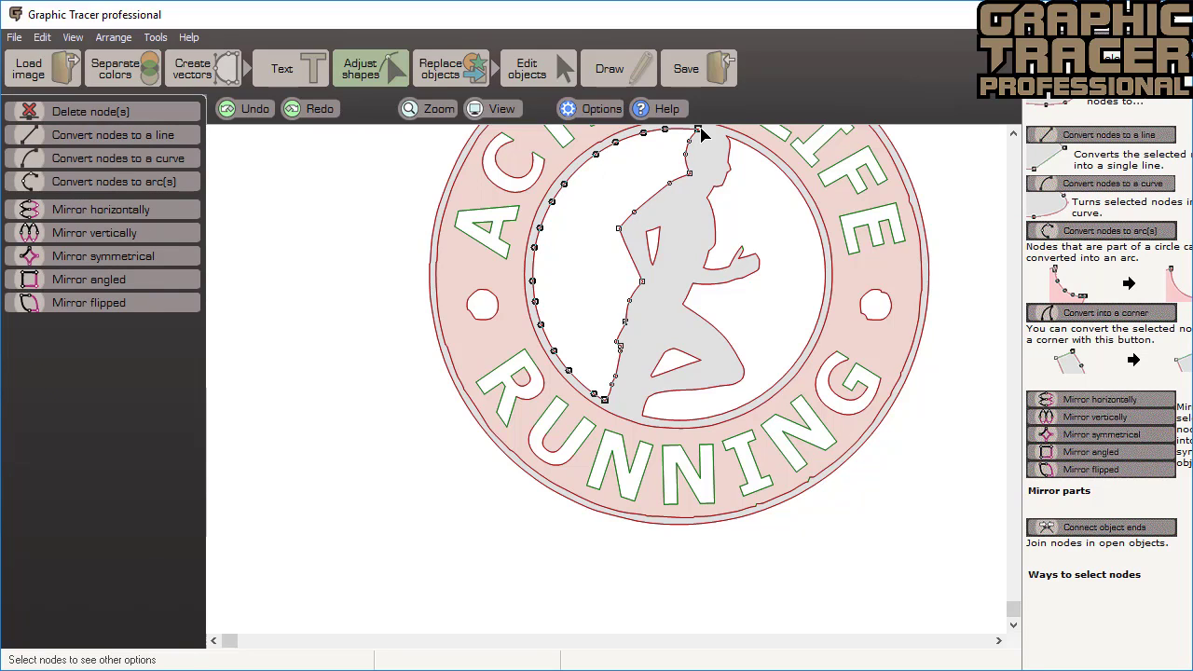
{"action": "left_click", "coordinate": [190, 183]}
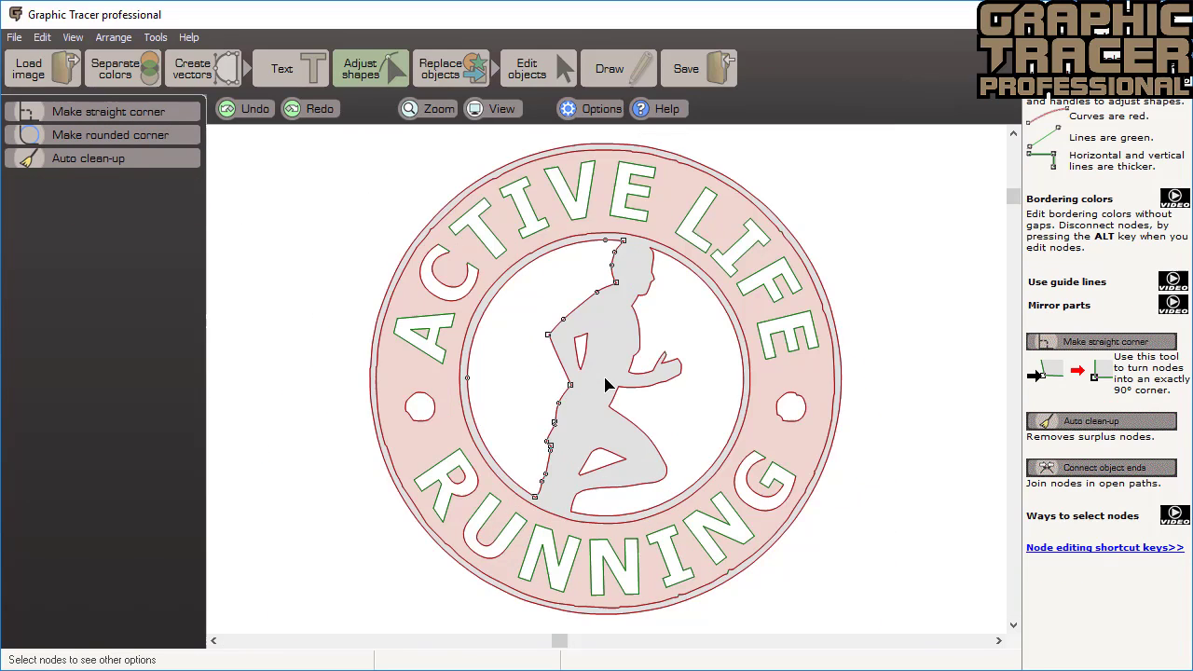
- Compare the zoomed-in runner's head with the photo, then move to the Replace objects stage
{"action": "scroll", "coordinate": [606, 385], "scroll_direction": "up", "scroll_amount": 5}
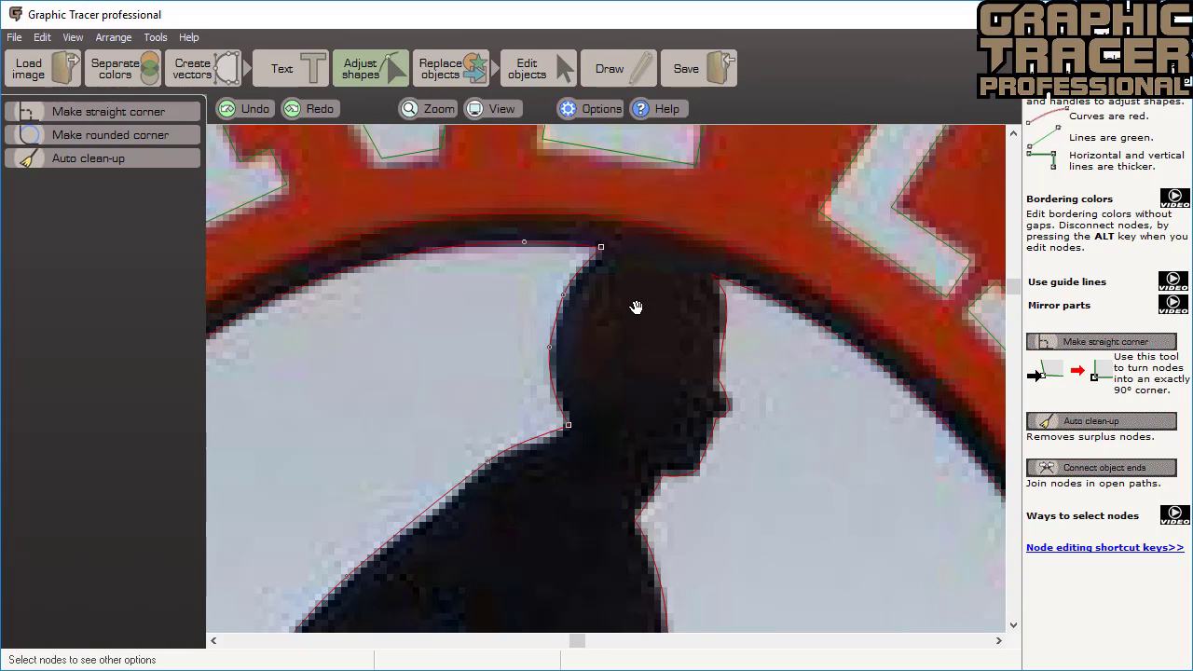
{"action": "scroll", "coordinate": [602, 373], "scroll_direction": "down", "scroll_amount": 5}
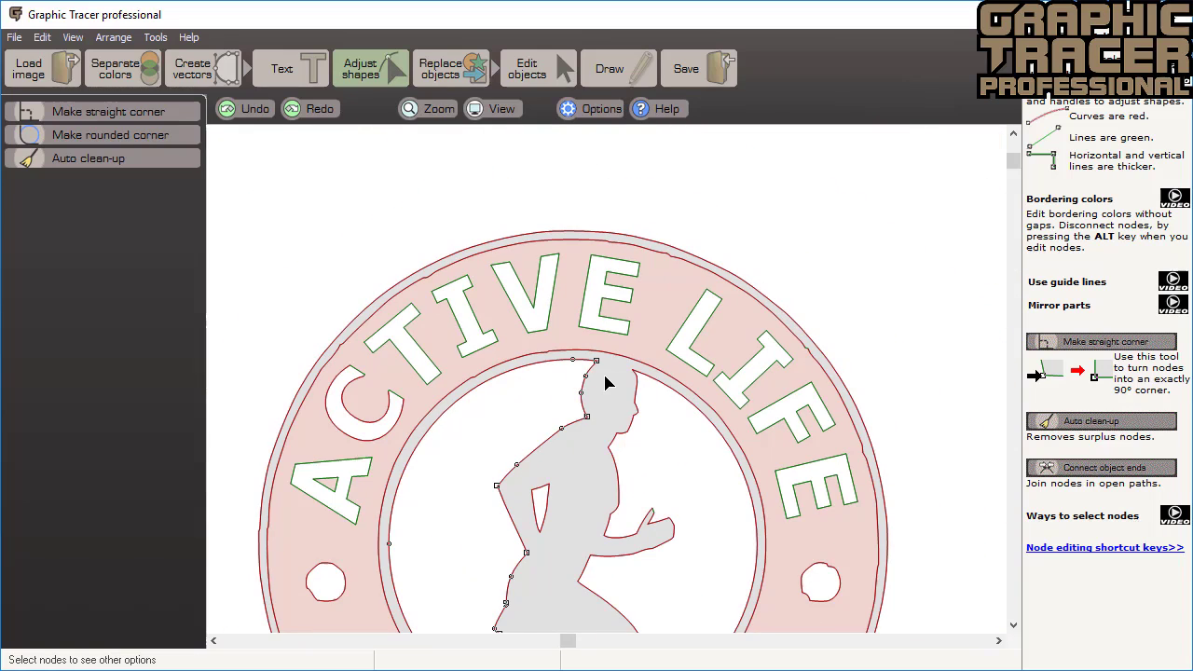
{"action": "scroll", "coordinate": [606, 382], "scroll_direction": "down", "scroll_amount": 3}
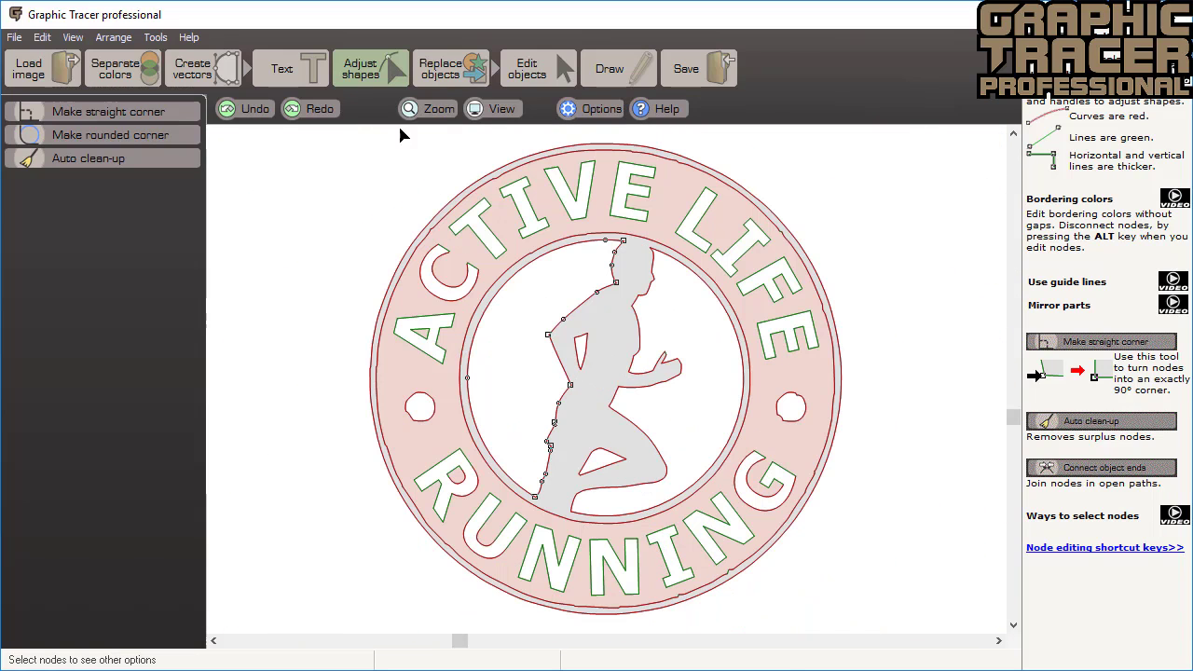
{"action": "left_click", "coordinate": [445, 65]}
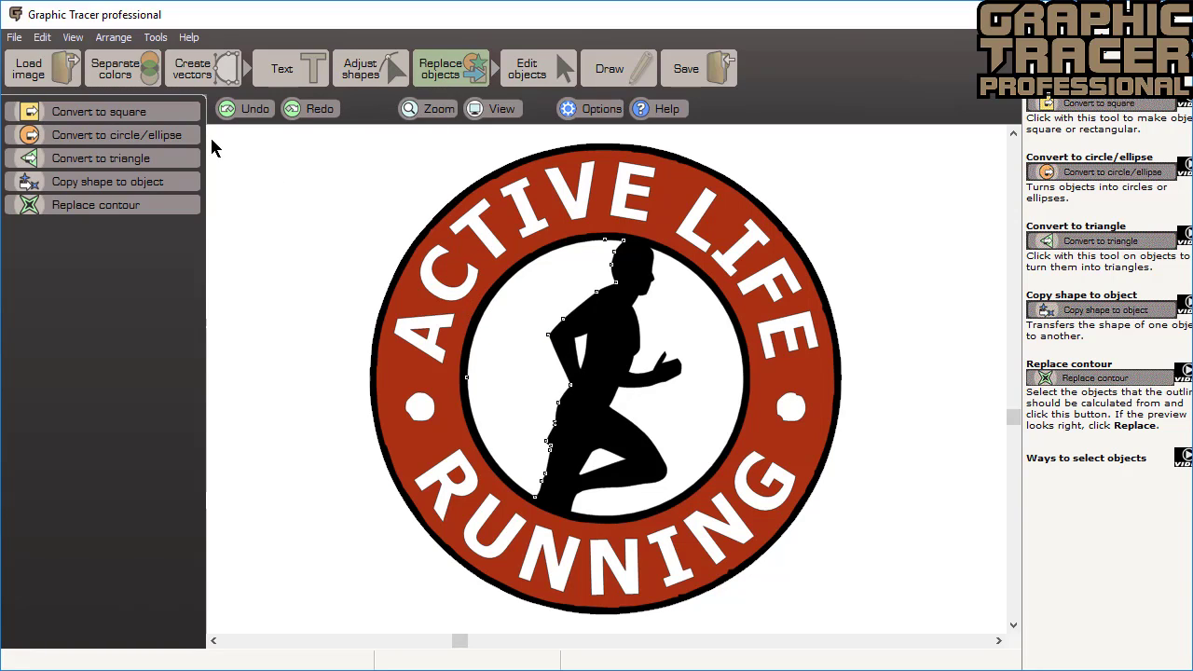
- Use Convert to circle/ellipse on the outer ring, inner ring and small dot, then move to the Save stage
{"action": "left_click", "coordinate": [169, 133]}
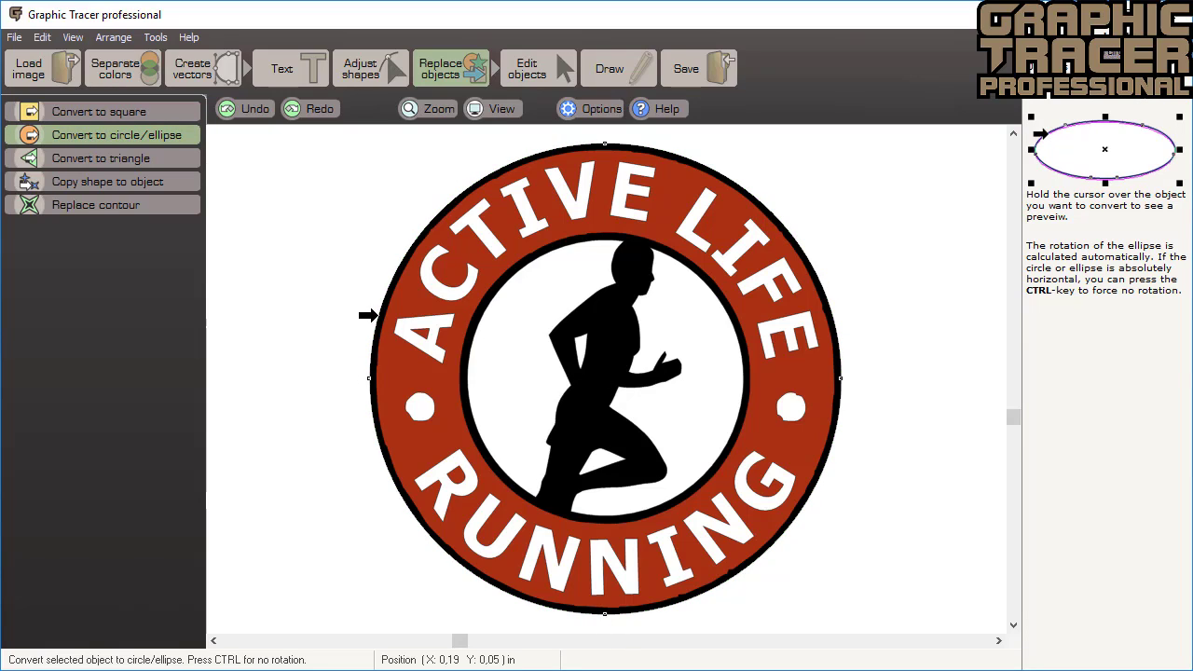
{"action": "left_click", "coordinate": [369, 315]}
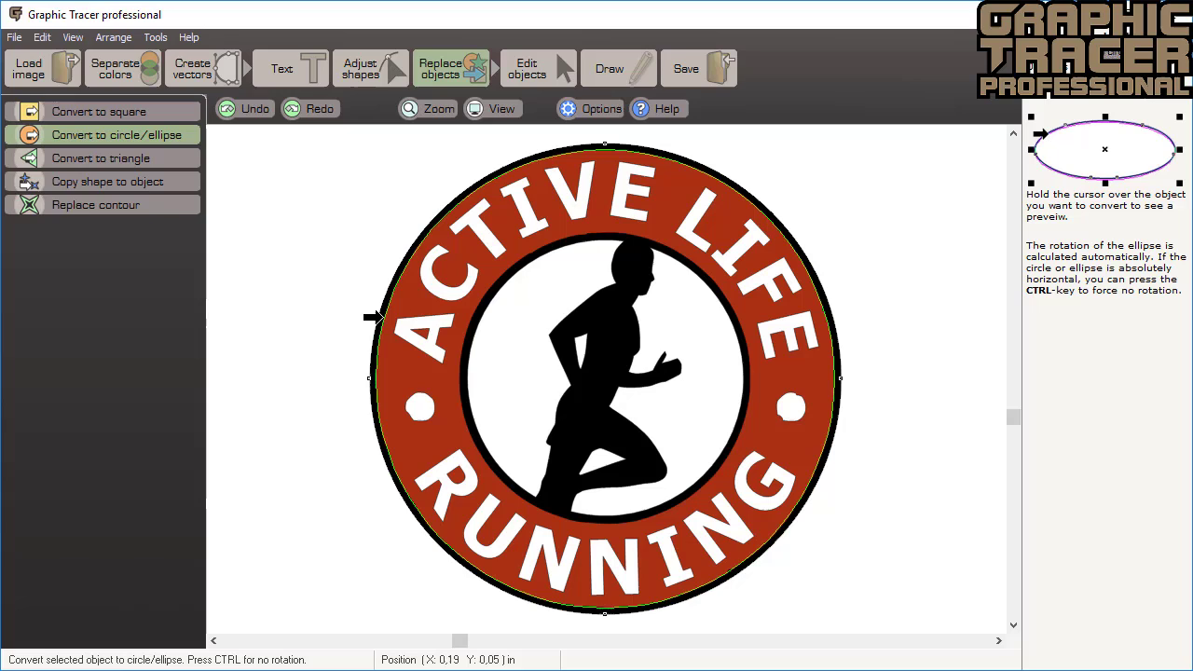
{"action": "left_click", "coordinate": [448, 380]}
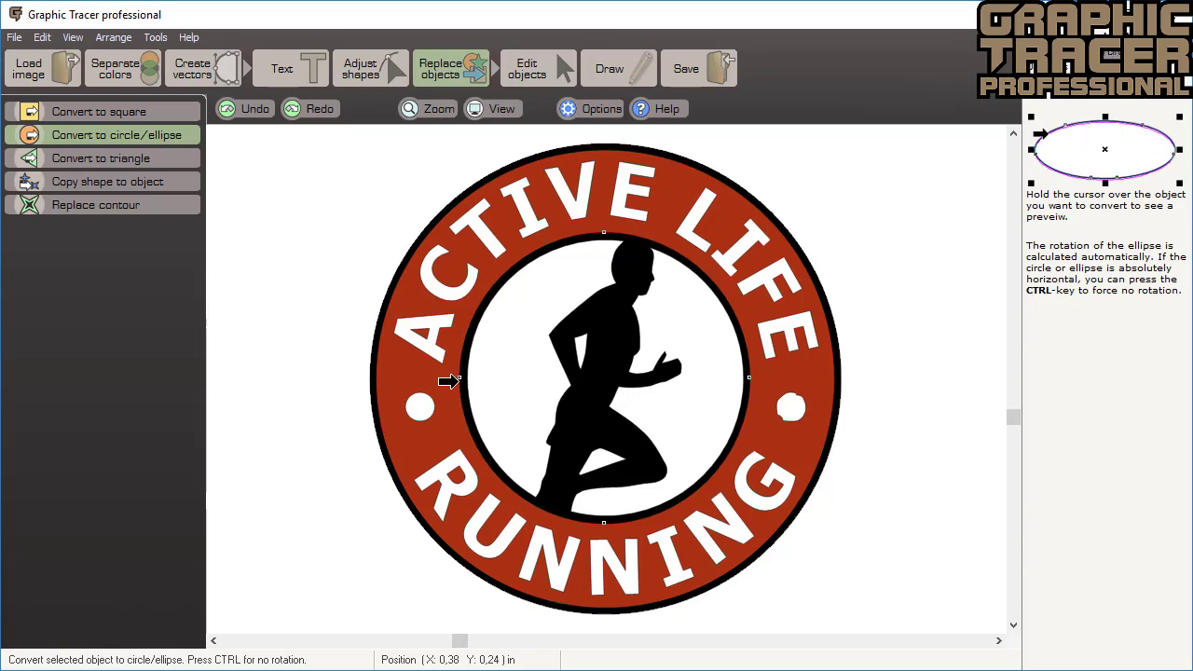
{"action": "left_click", "coordinate": [768, 407]}
{"action": "scroll", "coordinate": [768, 407], "scroll_direction": "down", "scroll_amount": 2}
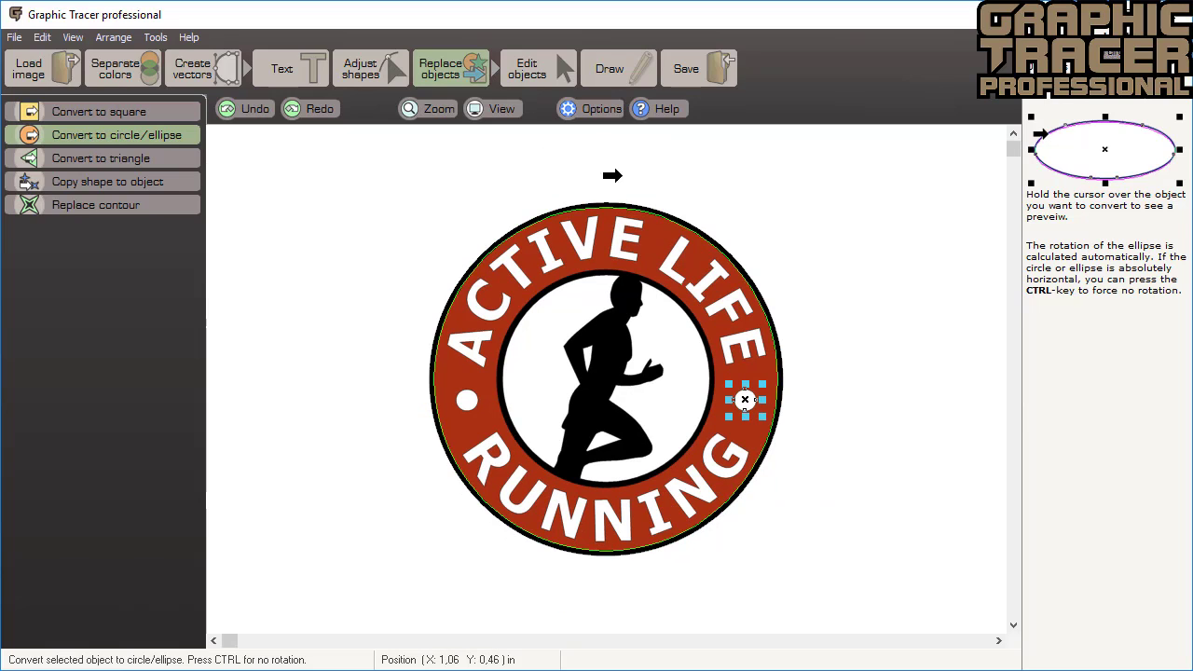
{"action": "left_click", "coordinate": [696, 66]}
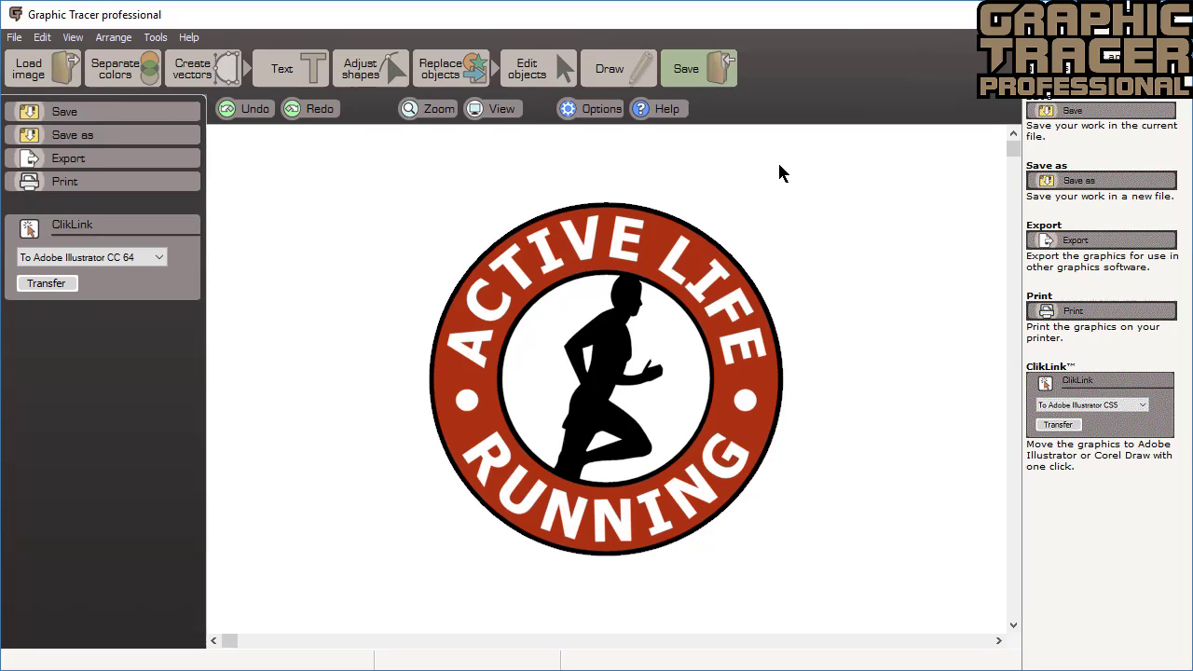
- Set the ClikLink destination to Corel Draw X8 and transfer the logo
{"action": "left_click", "coordinate": [155, 257]}
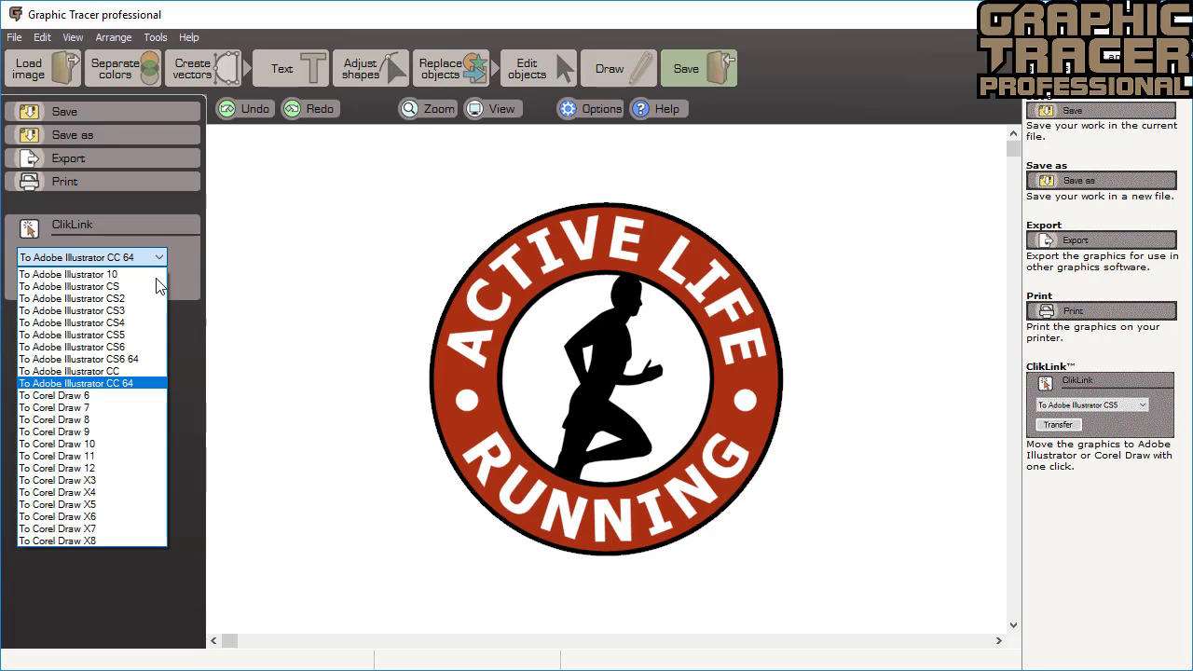
{"action": "left_click", "coordinate": [138, 541]}
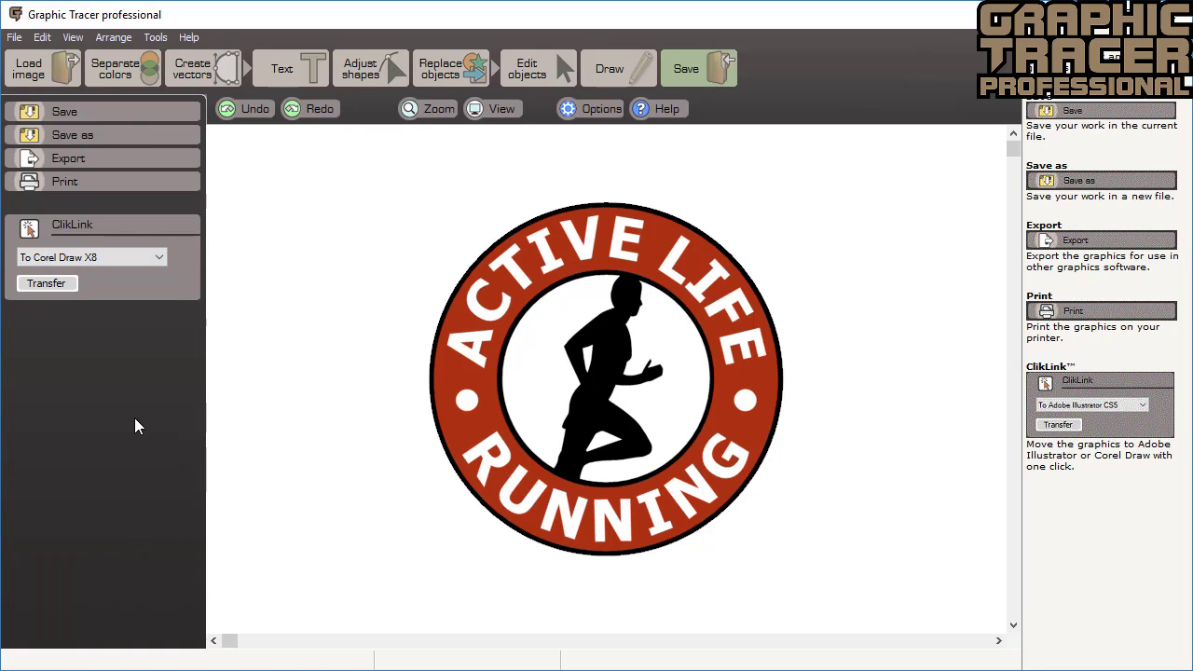
{"action": "left_click", "coordinate": [55, 284]}
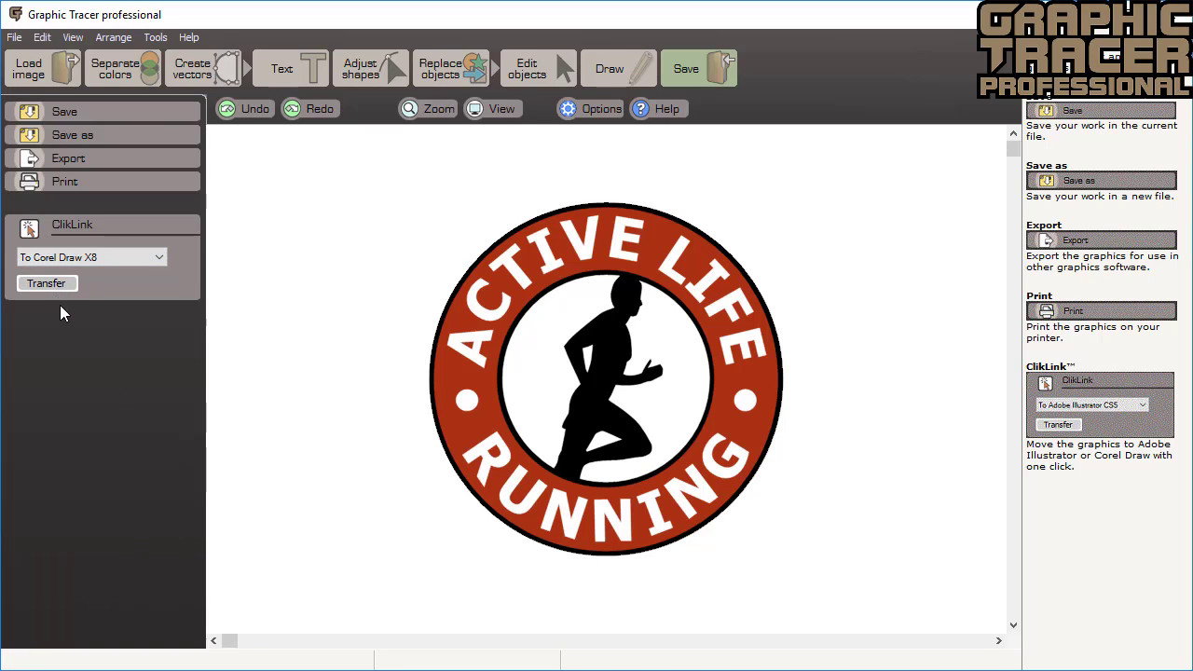